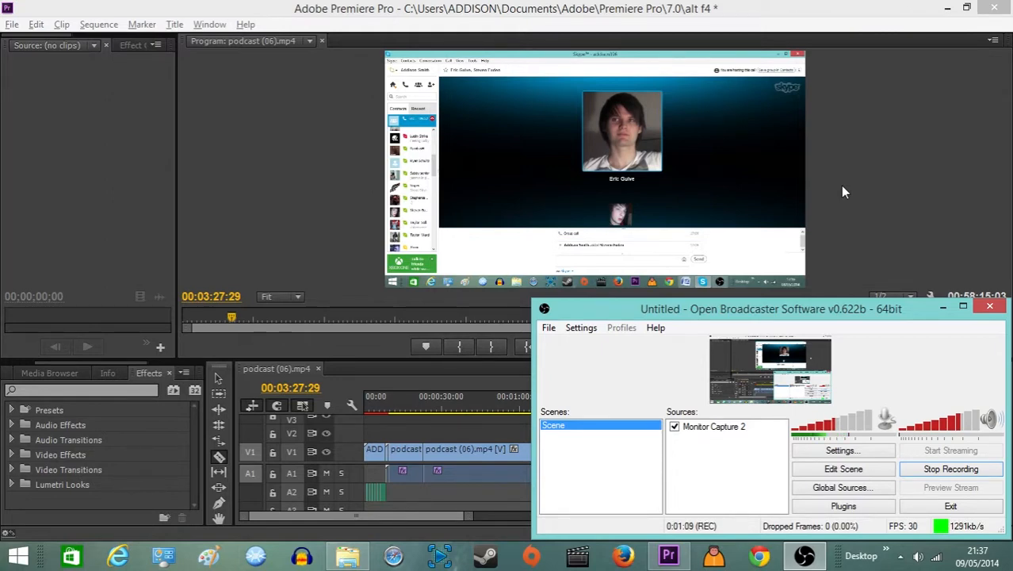
Step: Mute the microphone in Open Broadcaster Software, switch to Premiere Pro and play the podcast sequence's opening from the start
click(888, 427)
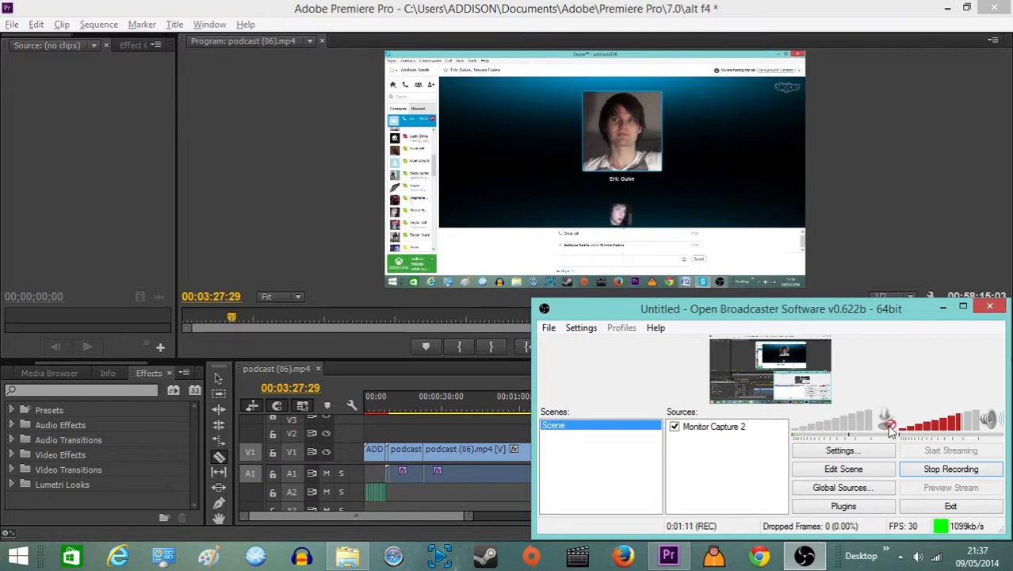
click(847, 227)
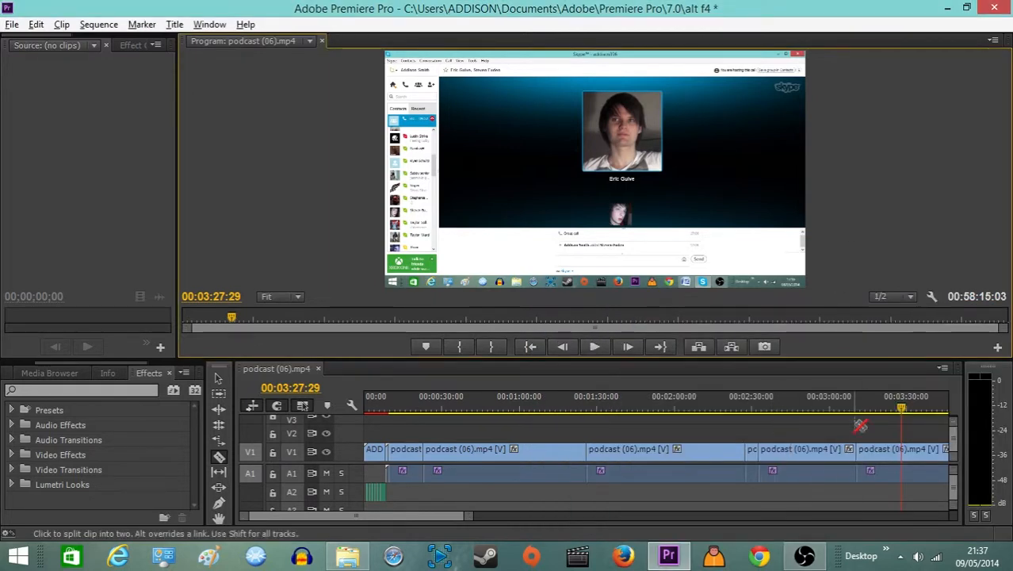
click(536, 344)
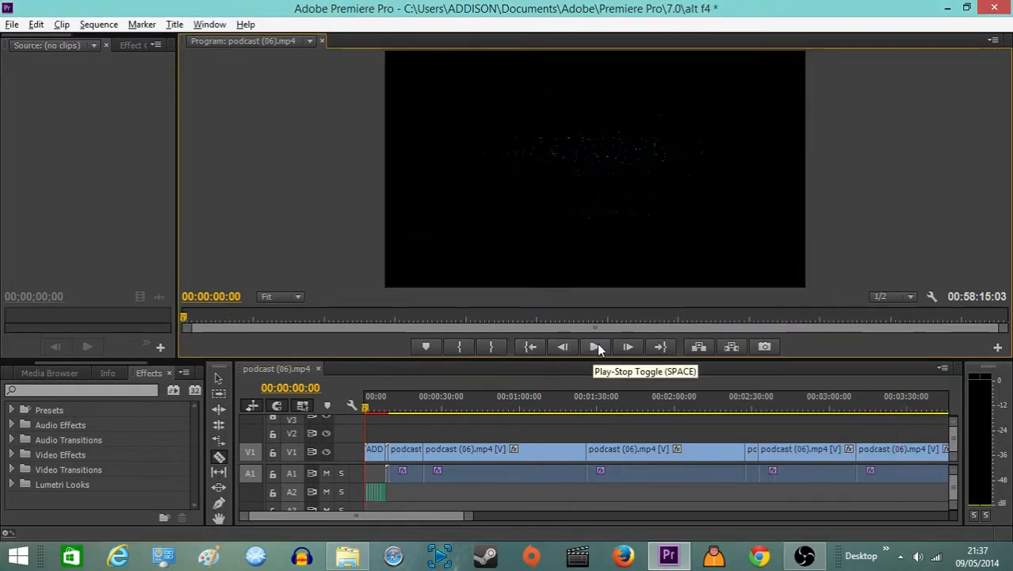
click(597, 347)
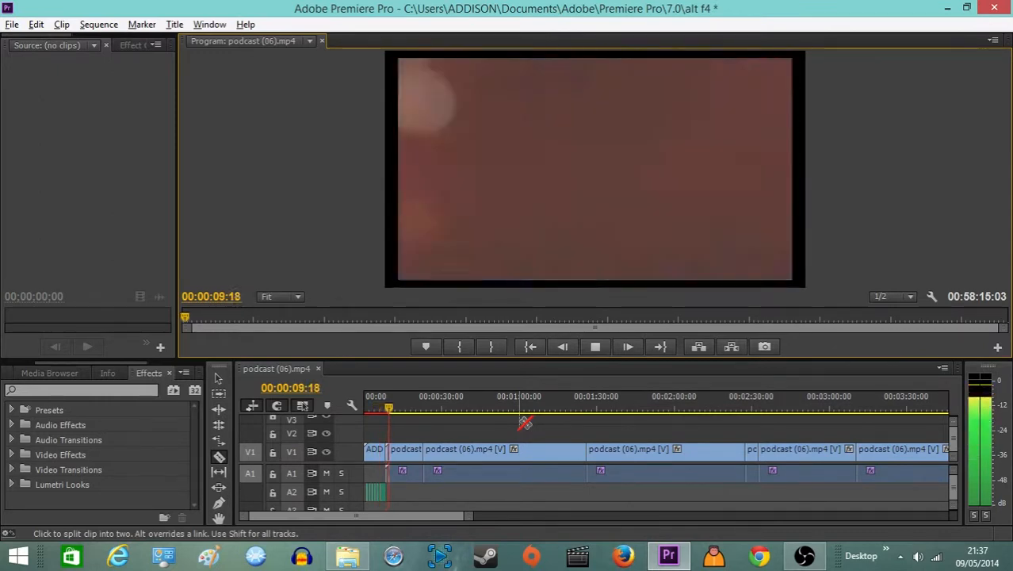
key(space)
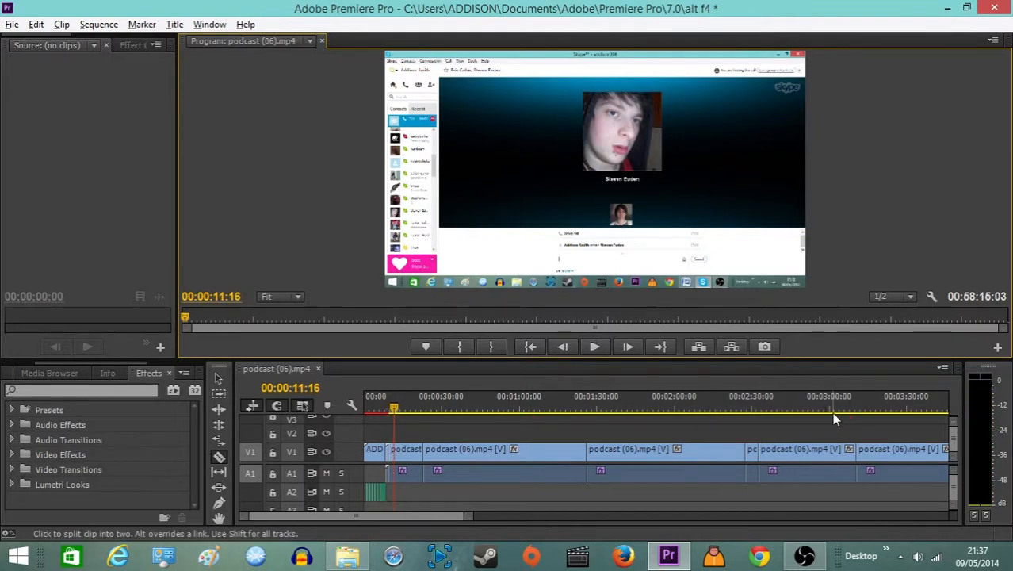
Step: Play back the podcast around the existing cut near 00:03:11 to listen for unwanted audio
click(847, 406)
key(space)
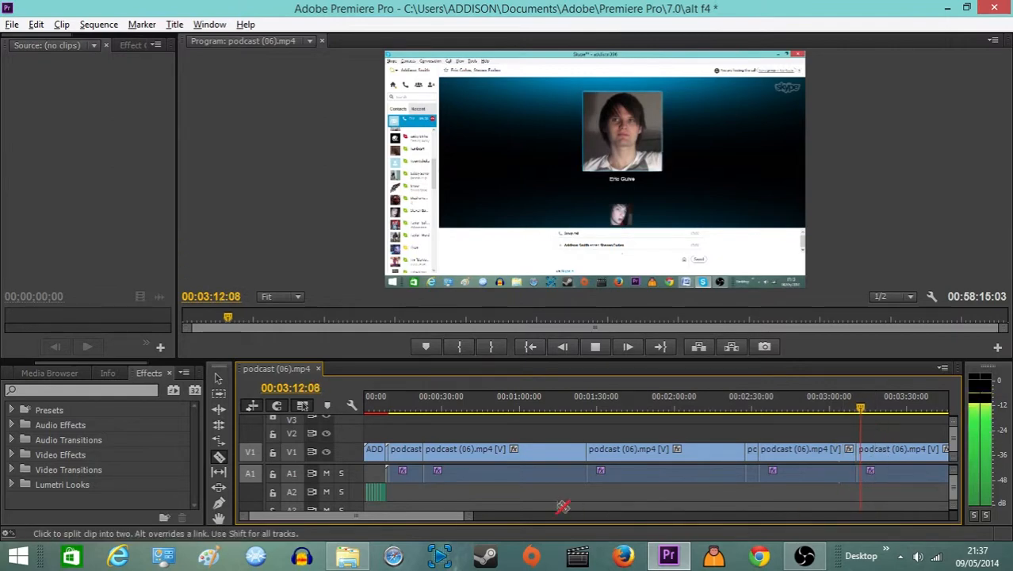
scroll(450, 517, down, 5)
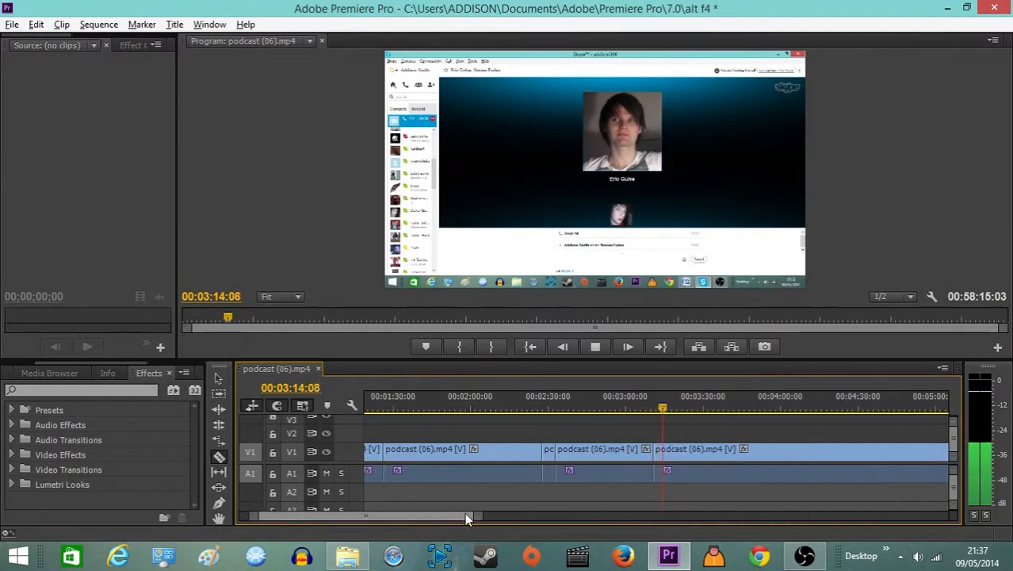
key(space)
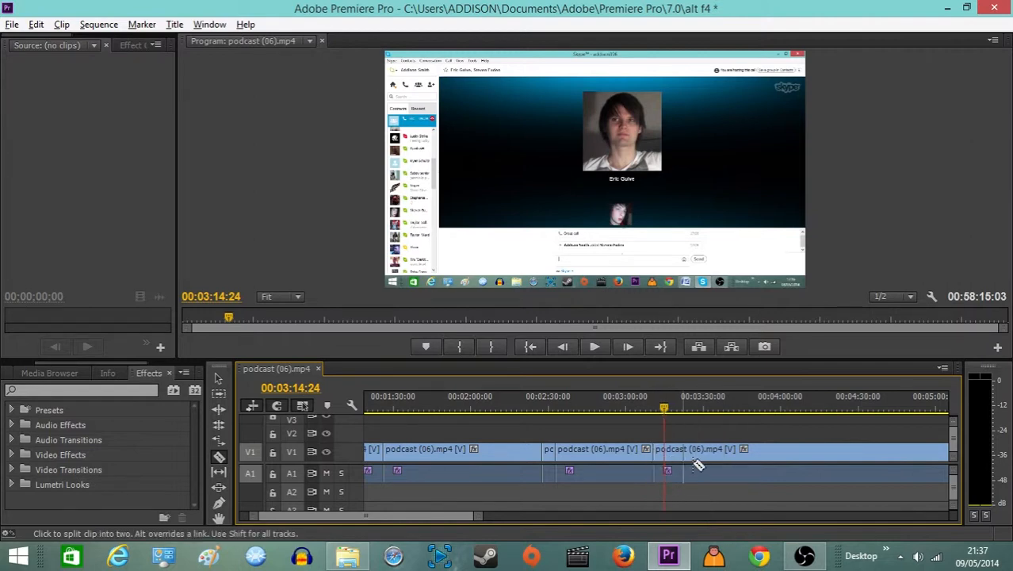
click(651, 408)
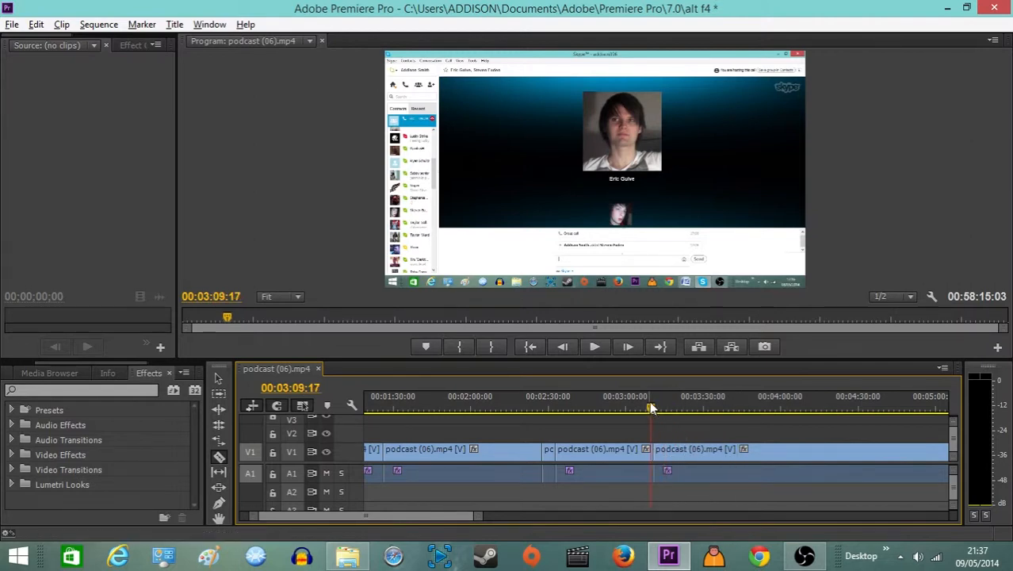
key(space)
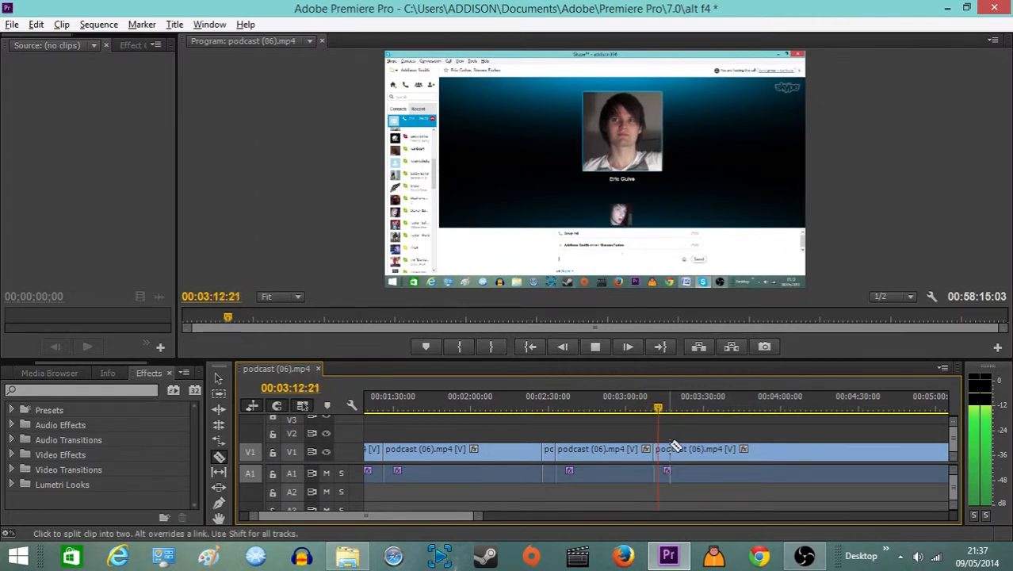
key(space)
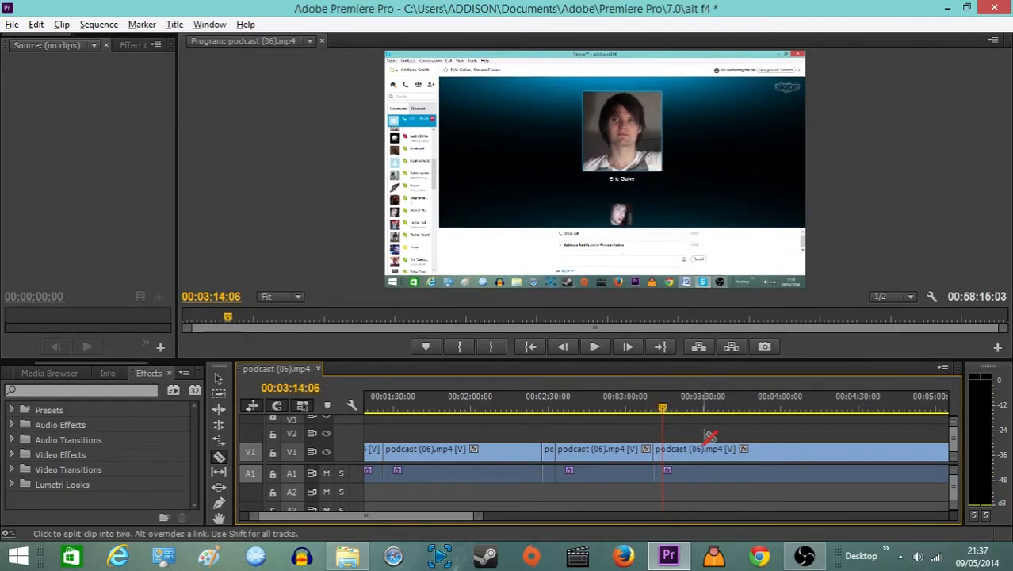
Step: Split the podcast clip at 00:03:13:23 and ripple delete the short piece between the previous cut and this one
click(646, 409)
key(space)
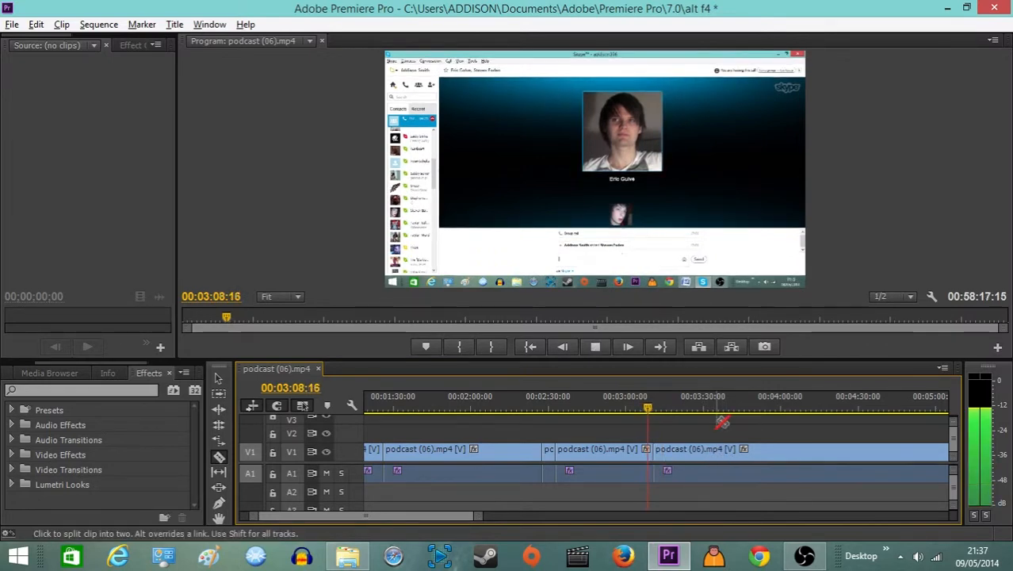
click(663, 451)
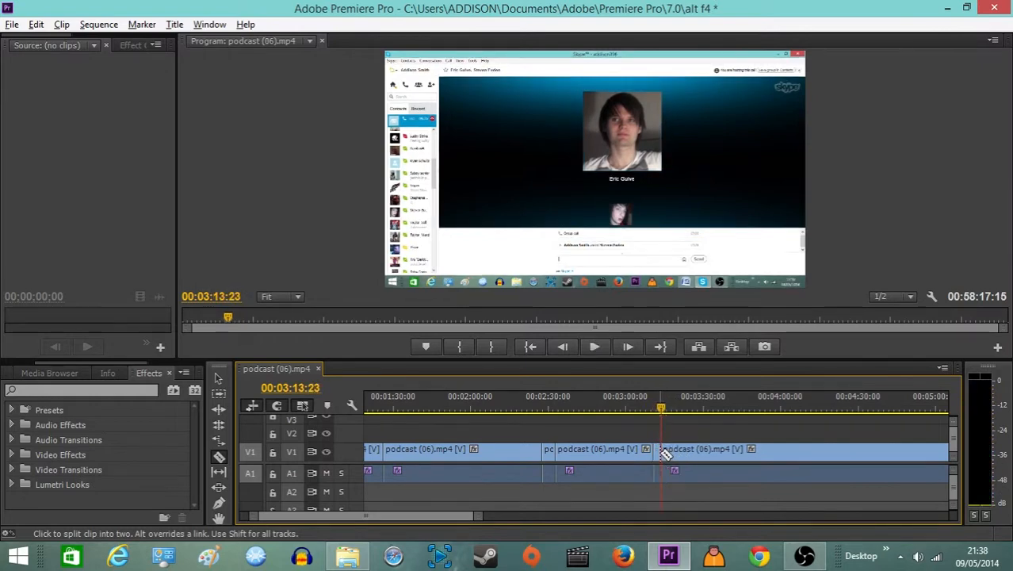
right_click(658, 450)
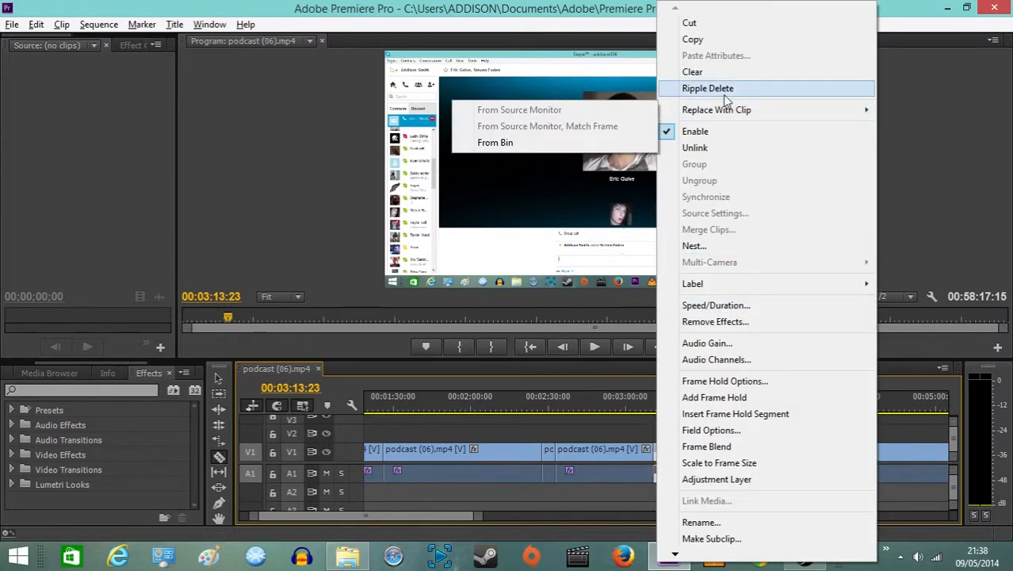
click(725, 92)
Step: Review the podcast from 00:03:09:17 and split the clip at about 00:03:28, where the section to be treated begins
drag(637, 409, 650, 403)
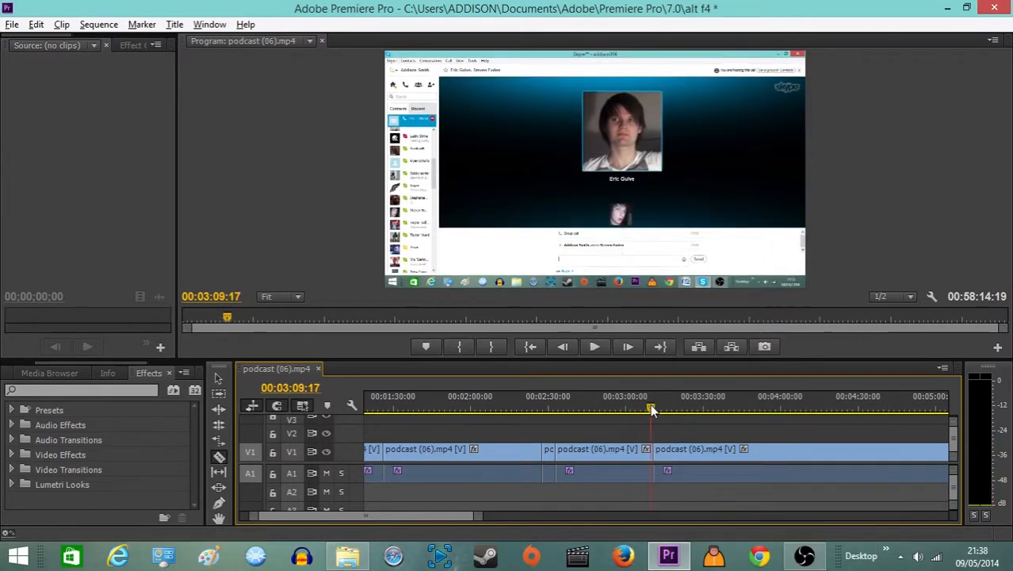
key(space)
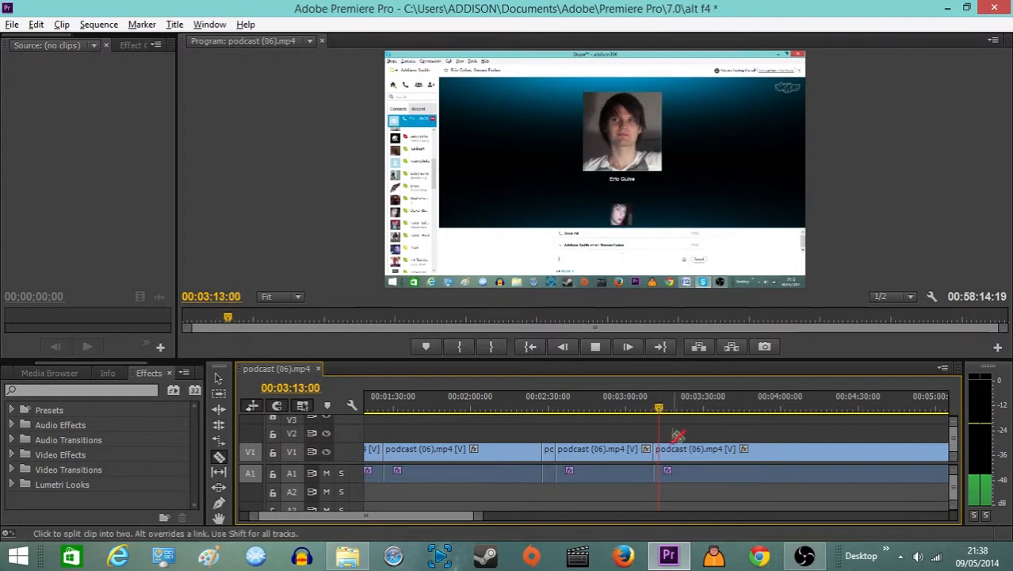
drag(466, 515, 473, 514)
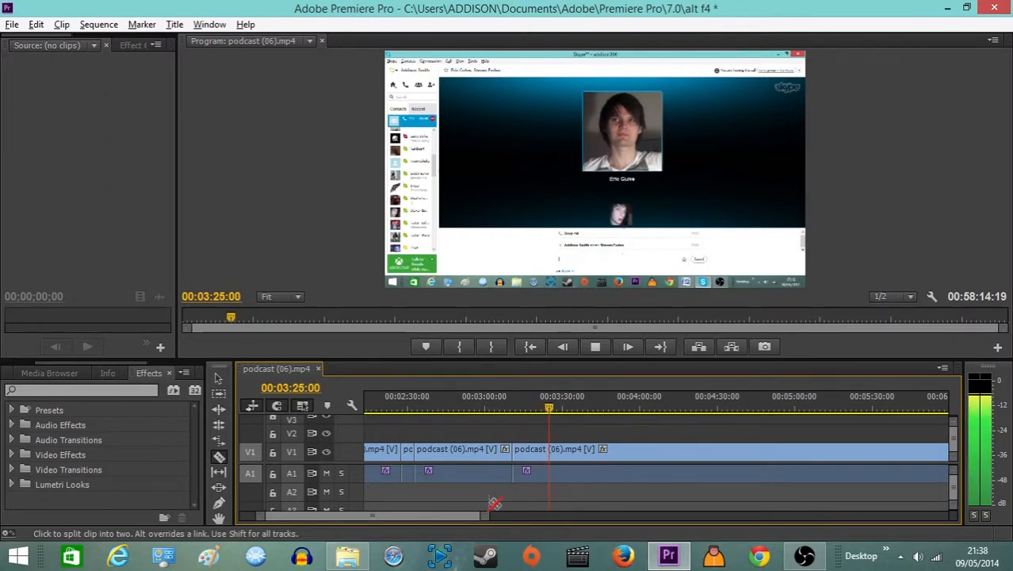
drag(486, 516, 554, 526)
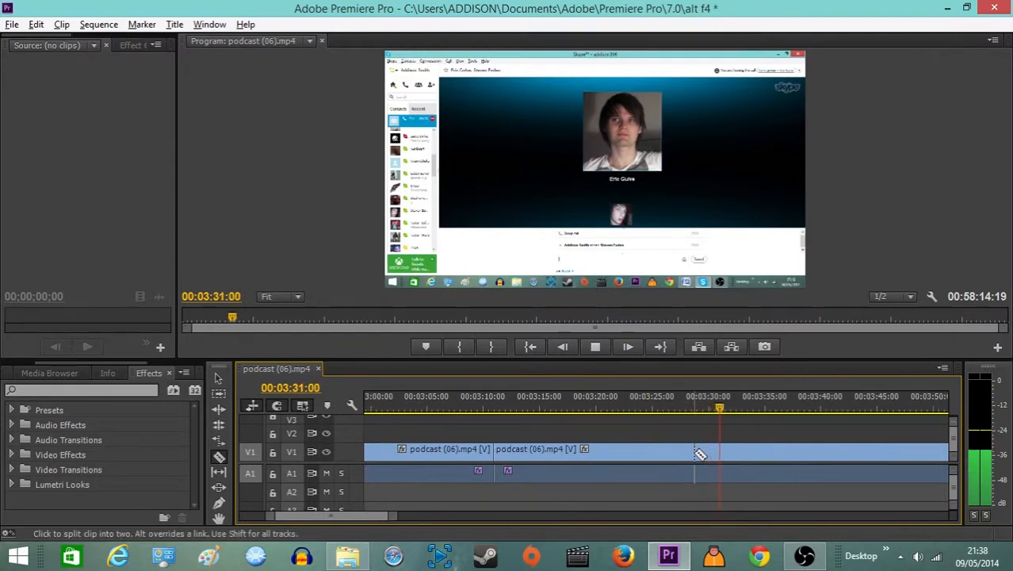
click(679, 410)
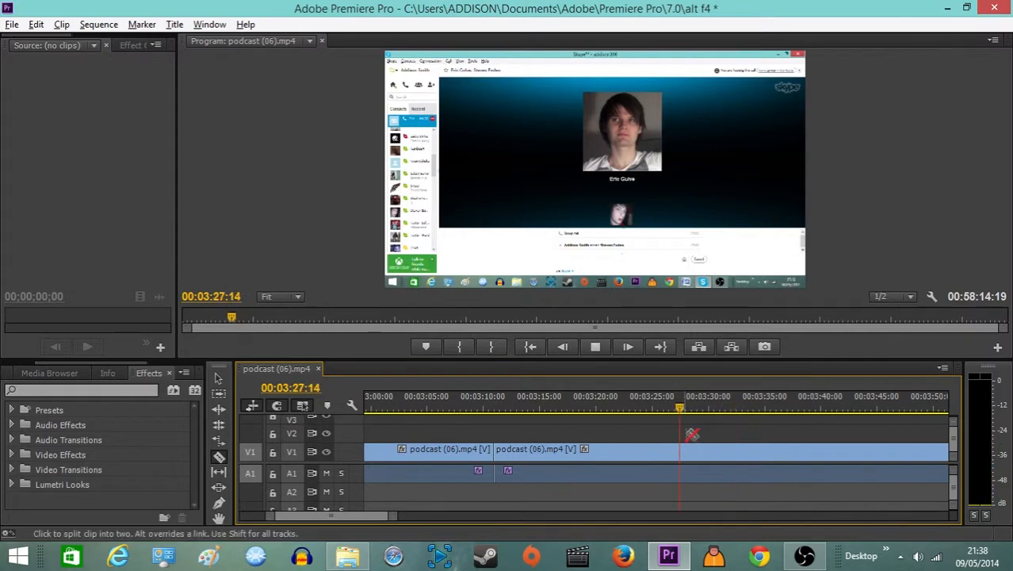
click(692, 456)
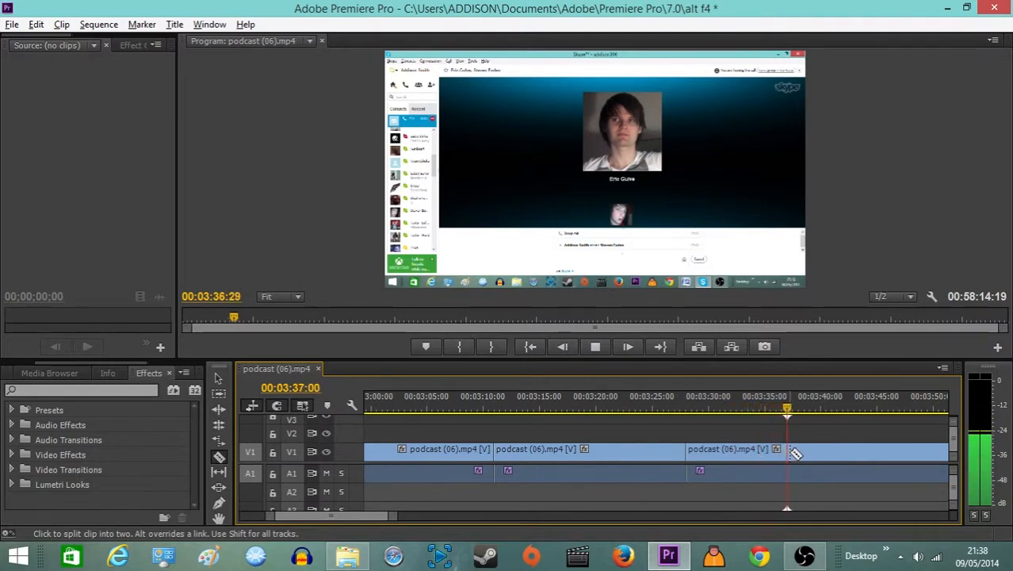
Step: Find the end of the section by playback and split the podcast clip at 00:03:41:01
drag(365, 516, 380, 513)
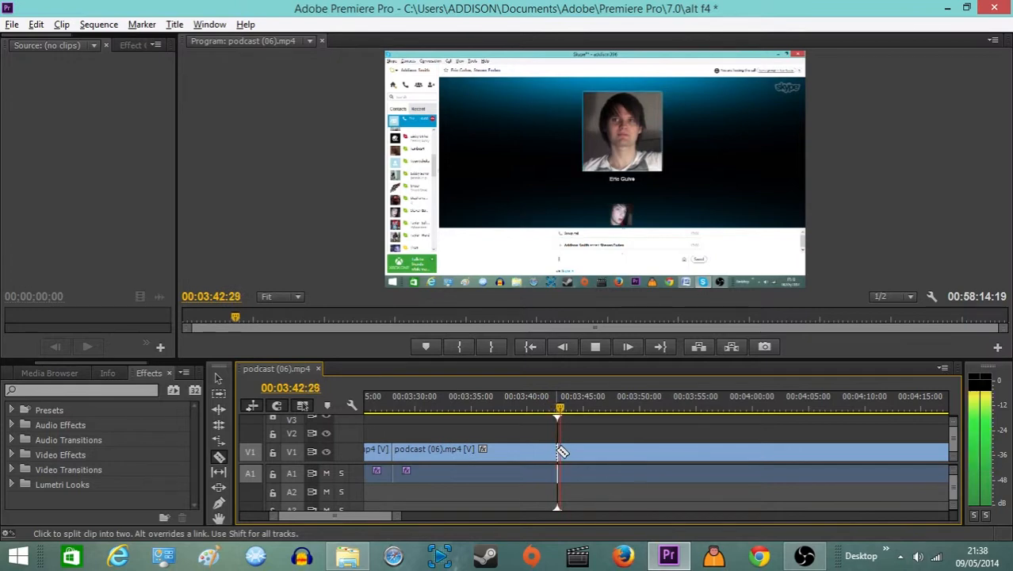
click(542, 403)
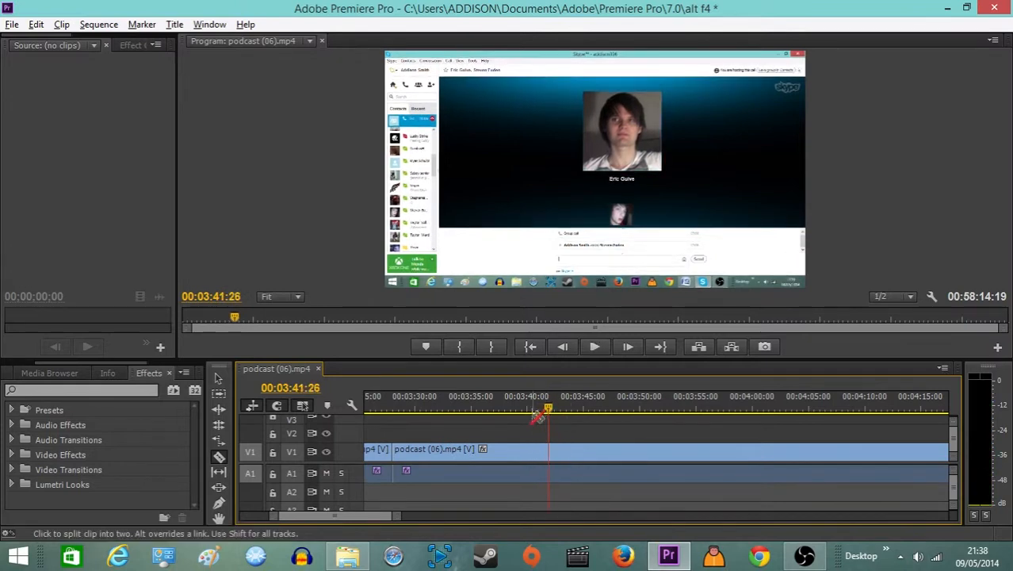
mouse_move(530, 409)
mouse_down()
mouse_move(484, 410)
mouse_move(523, 405)
mouse_up()
key(space)
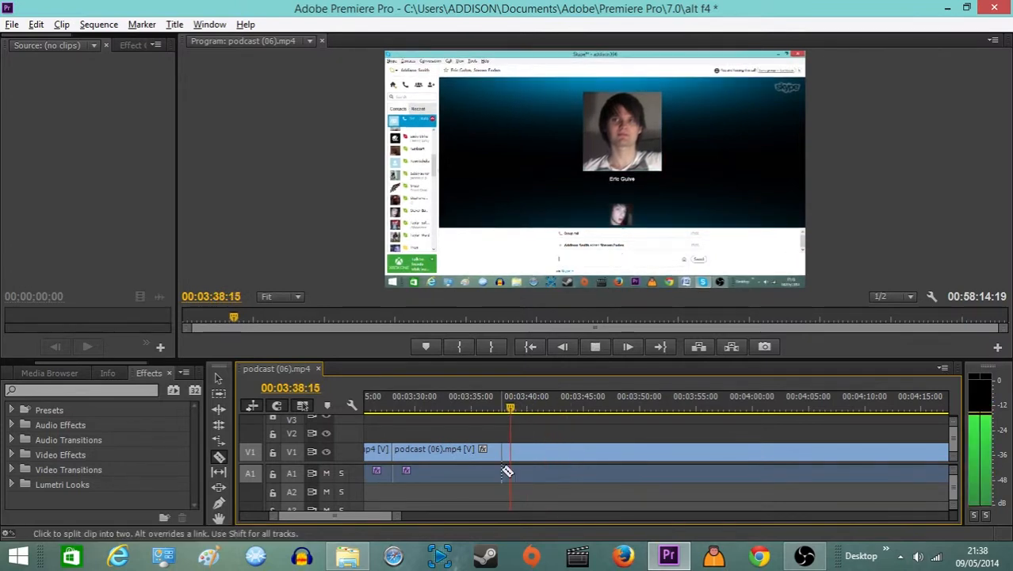
key(space)
click(539, 452)
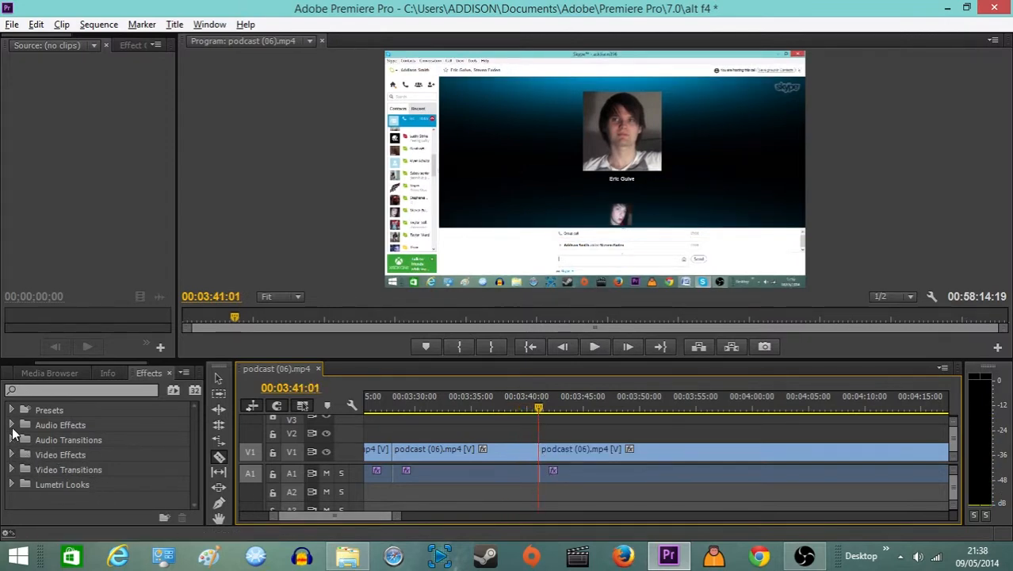
Step: Apply the DeHummer audio effect to the A1 audio of the isolated clip between the last two cuts
click(12, 425)
scroll(56, 467, down, 6)
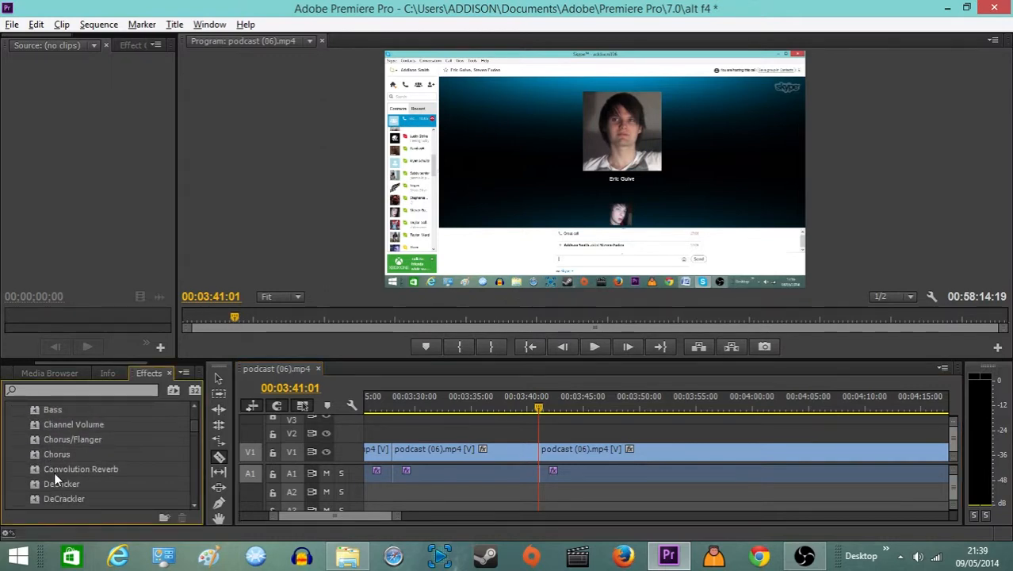
scroll(76, 463, down, 2)
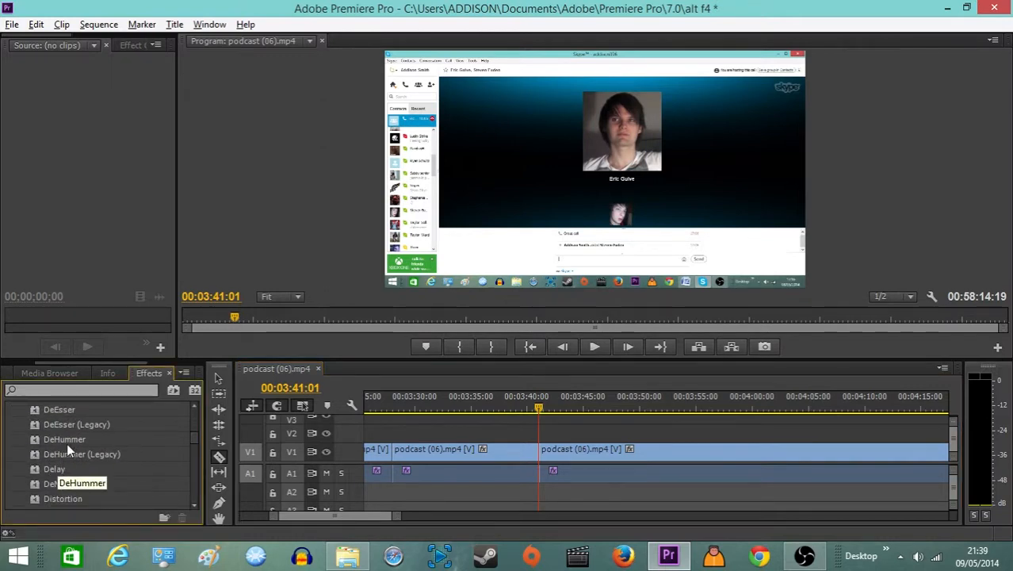
drag(66, 441, 438, 452)
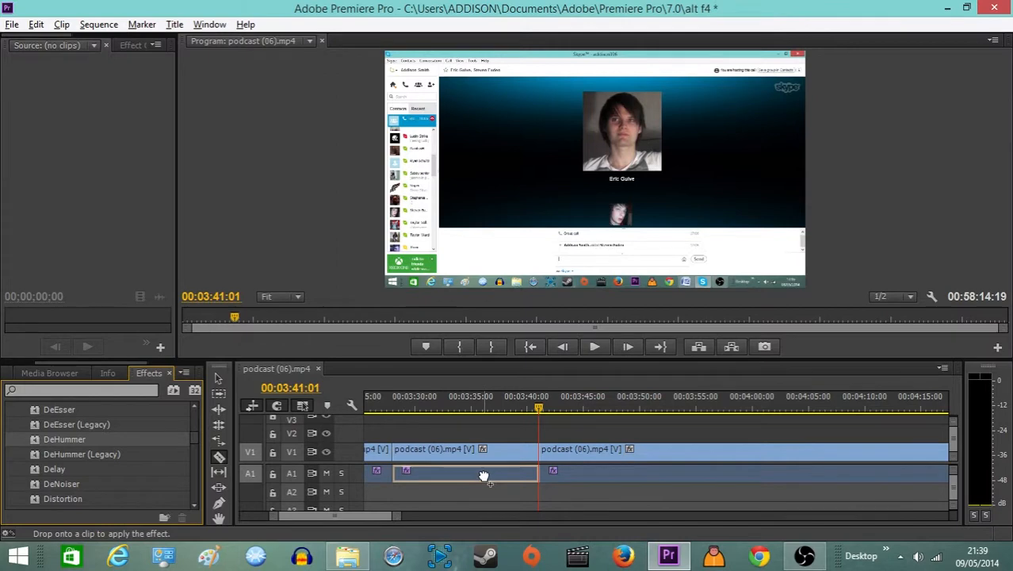
drag(483, 475, 484, 476)
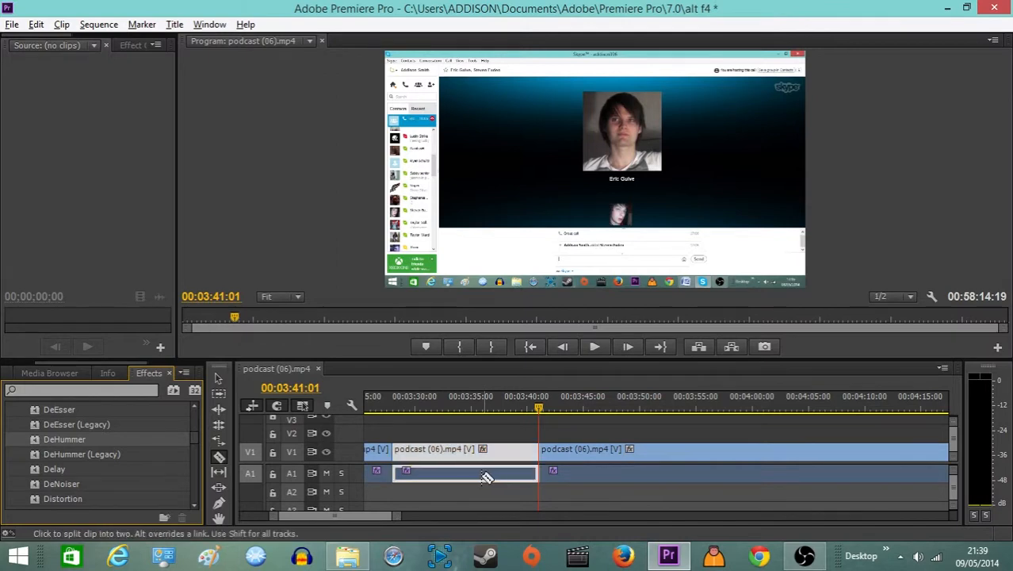
Step: Adjust the audio gain of the isolated podcast clip by 3.5 dB
right_click(424, 476)
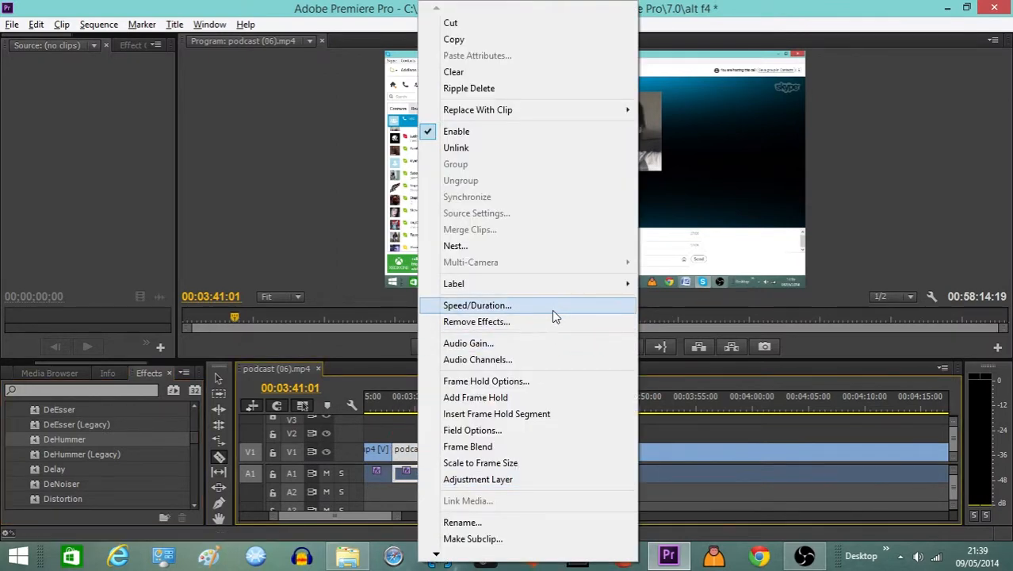
click(553, 341)
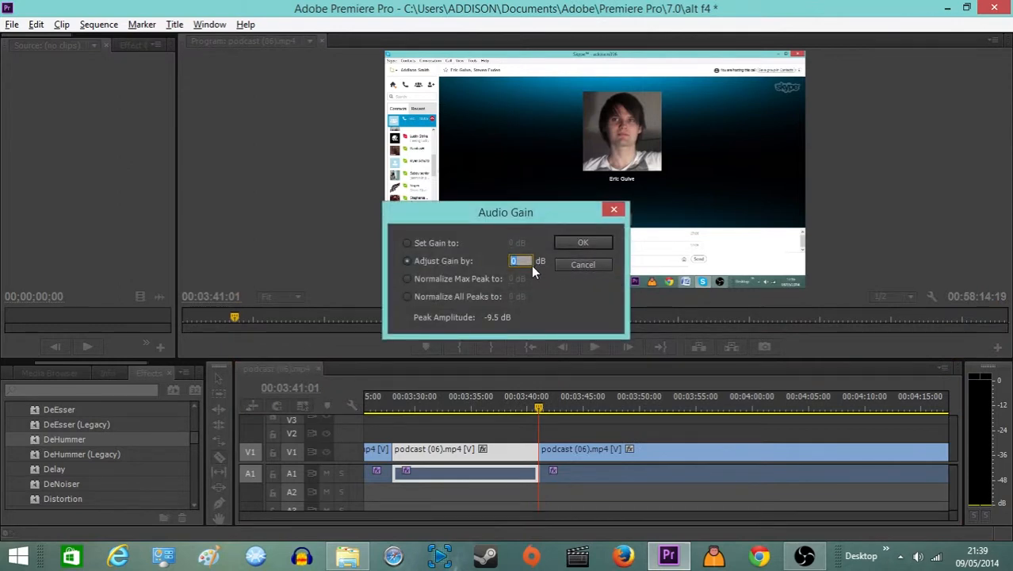
text(4)
key(BackSpace)
text(3.5)
key(Return)
Step: Play the sequence from just before the isolated clip through its end to check the adjusted audio, and deselect the clip
click(374, 404)
key(c)
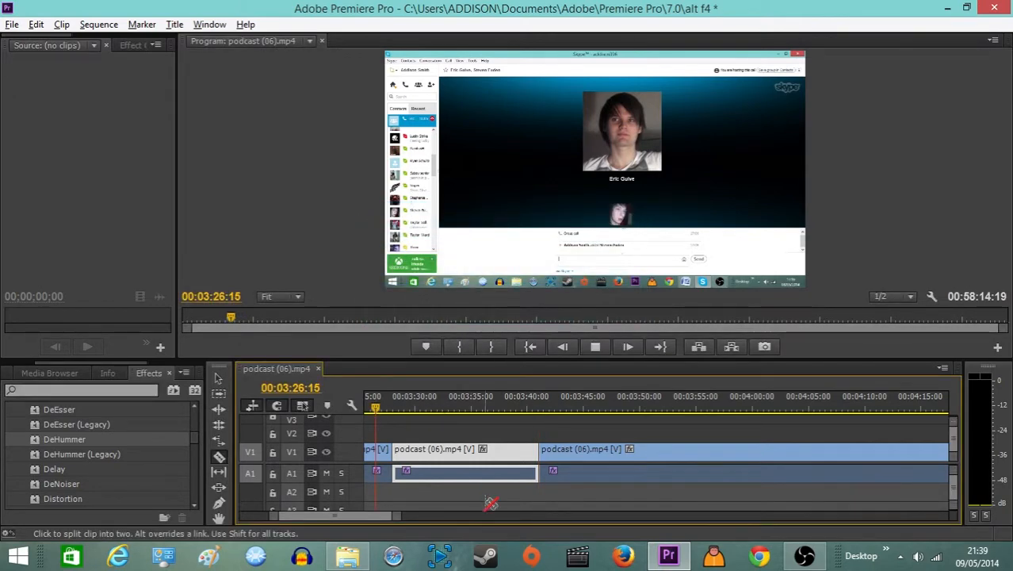
key(space)
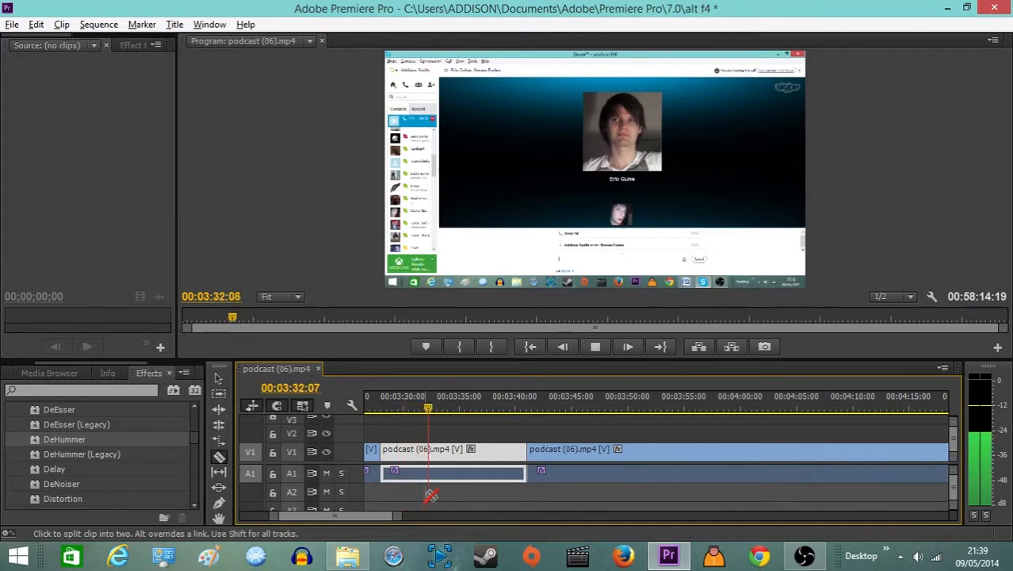
key(alt+Tab)
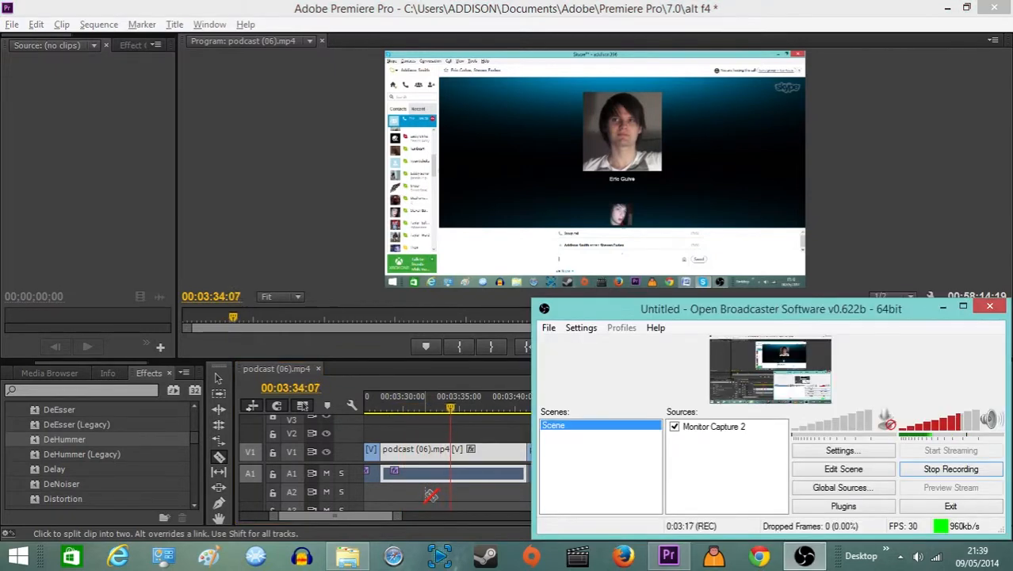
key(alt+Tab)
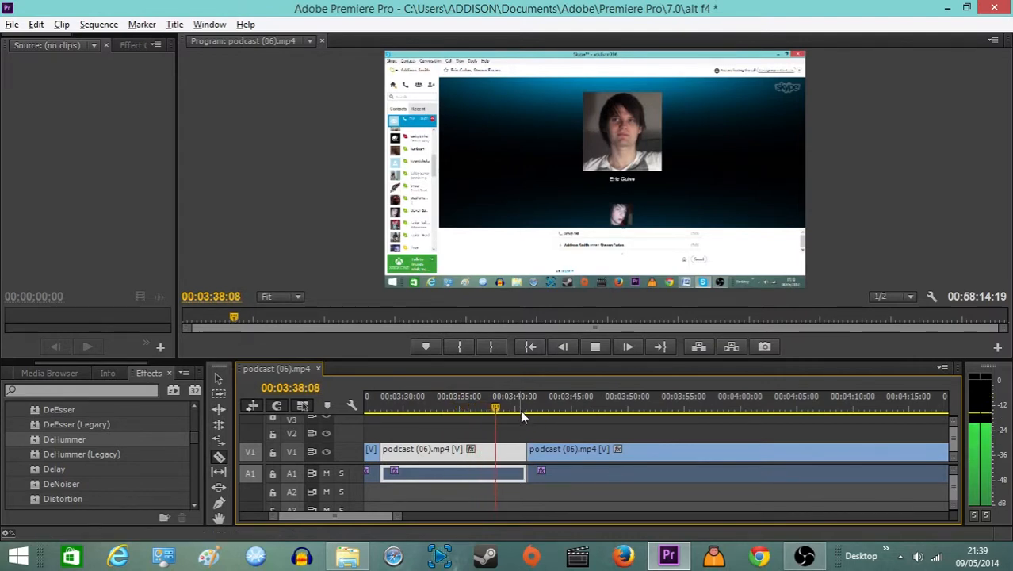
click(547, 429)
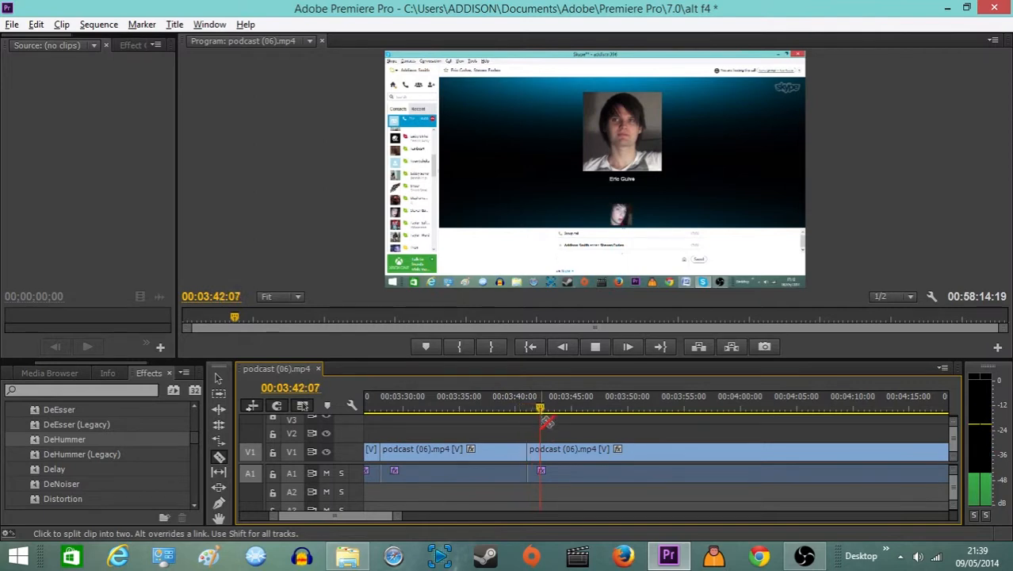
Step: Locate the end of the unwanted part by replaying it and split the podcast clip at 00:03:42:04
key(space)
click(542, 409)
key(space)
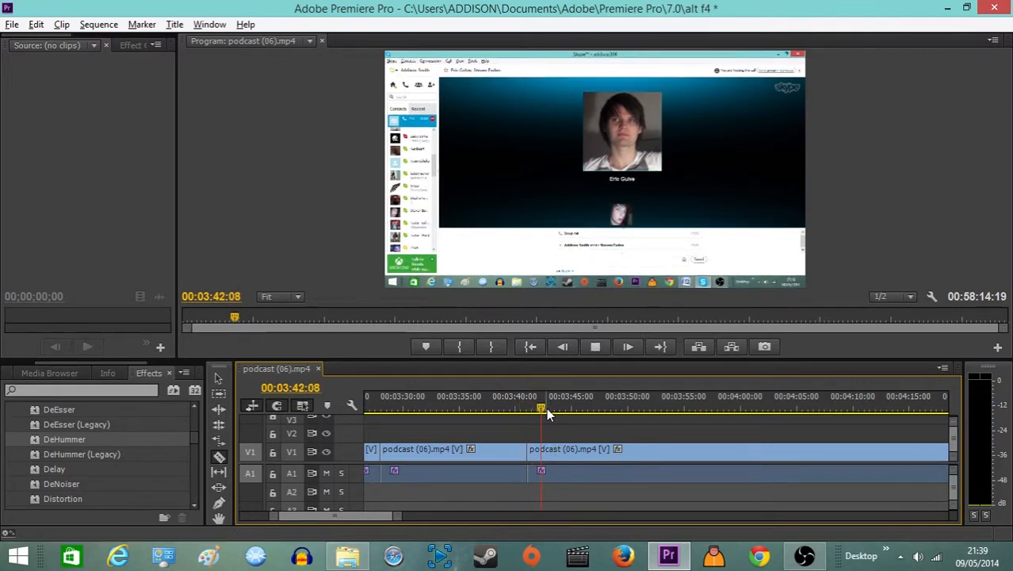
key(space)
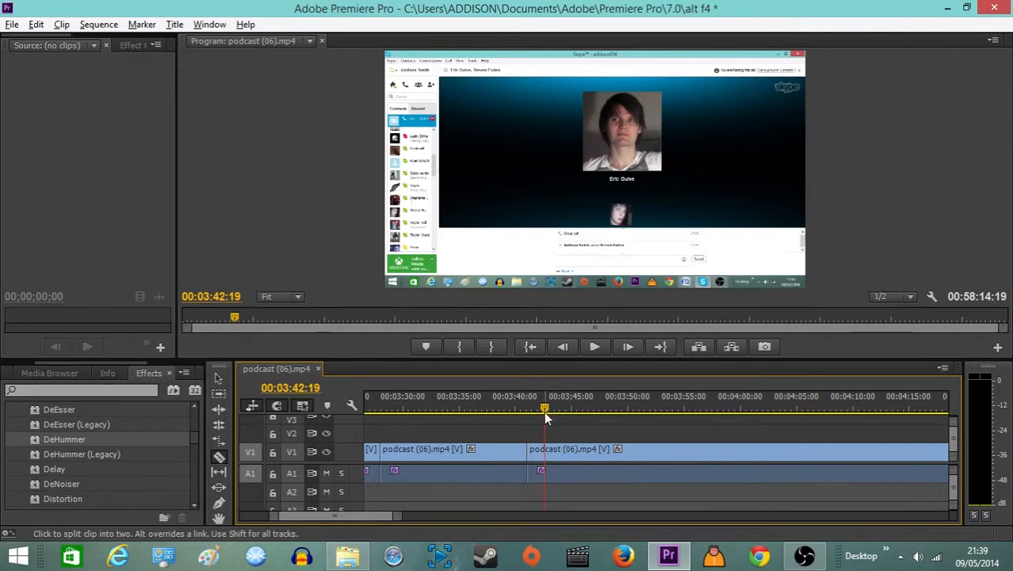
click(539, 408)
click(540, 450)
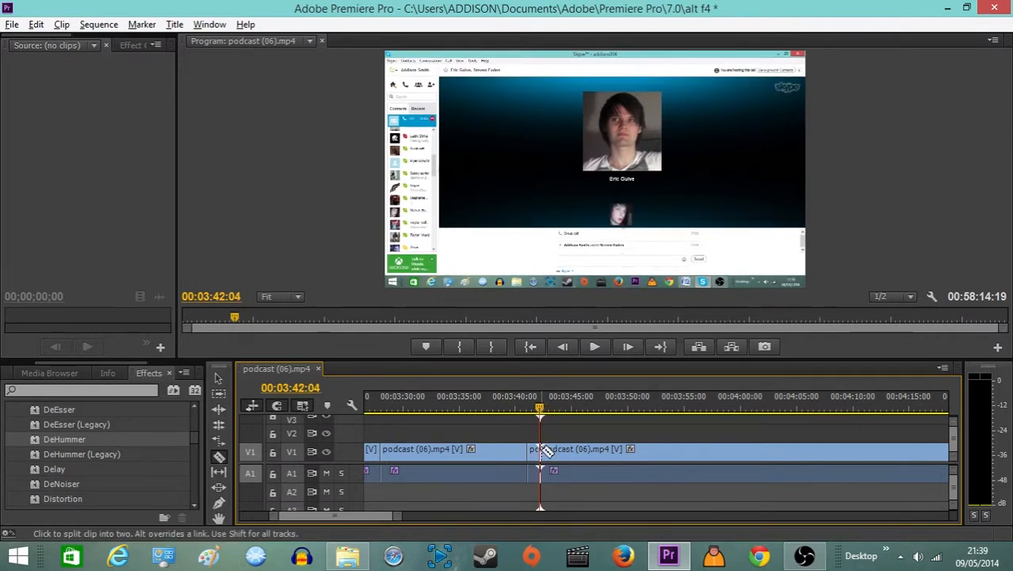
Step: Ripple delete the short segment ending at 00:03:42:04 and play across the join to check it
right_click(534, 449)
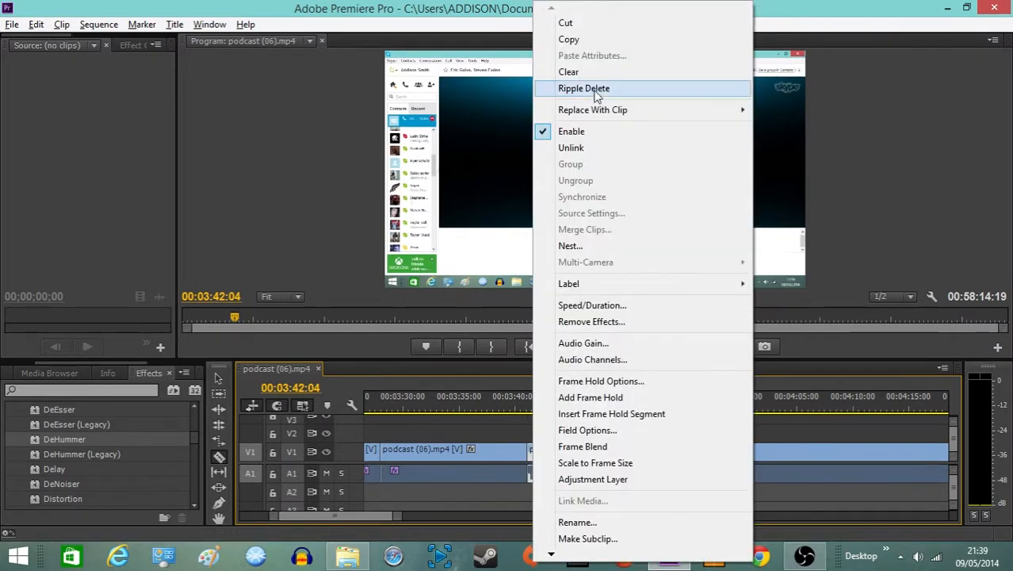
click(593, 86)
click(508, 401)
key(space)
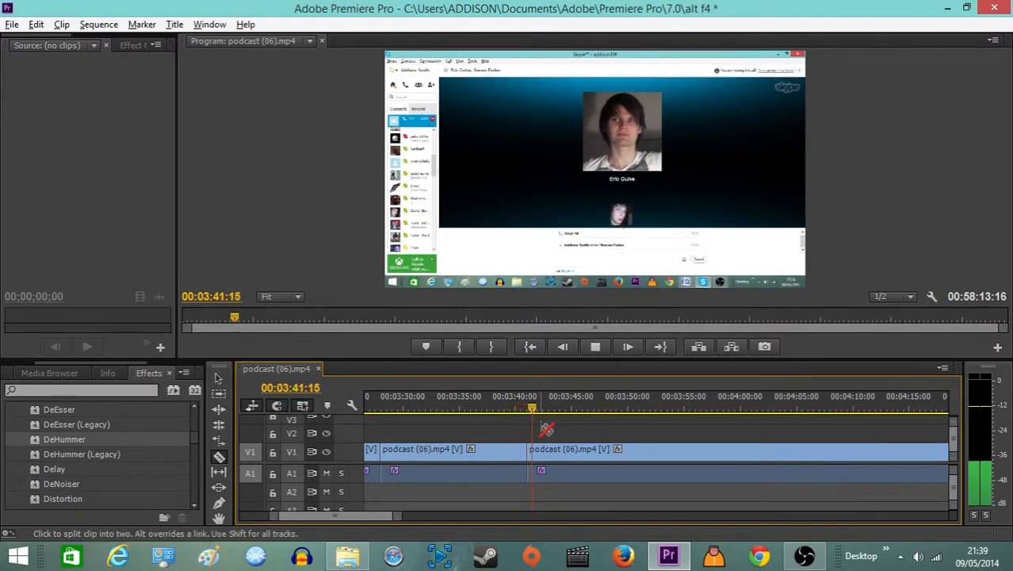
Step: Play on to the next unwanted part and isolate it with cuts at about 00:03:50:00 and 00:03:51:02
click(641, 448)
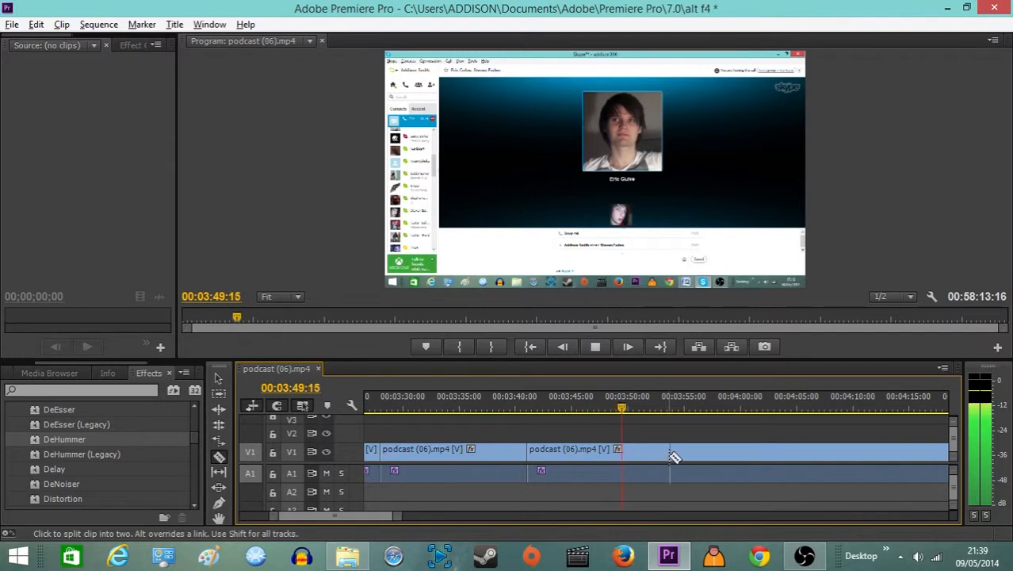
scroll(372, 515, down, 2)
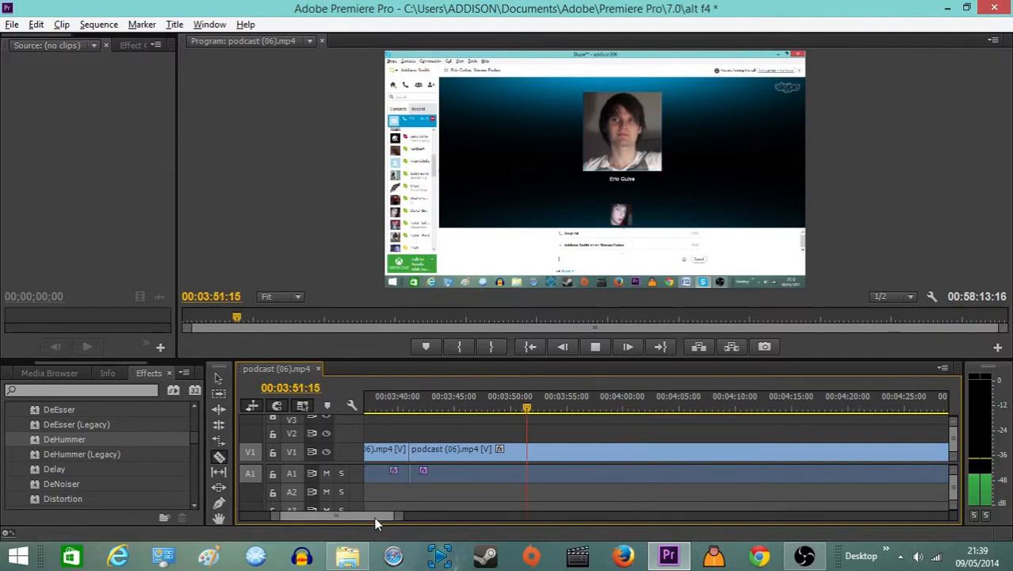
drag(520, 402, 496, 409)
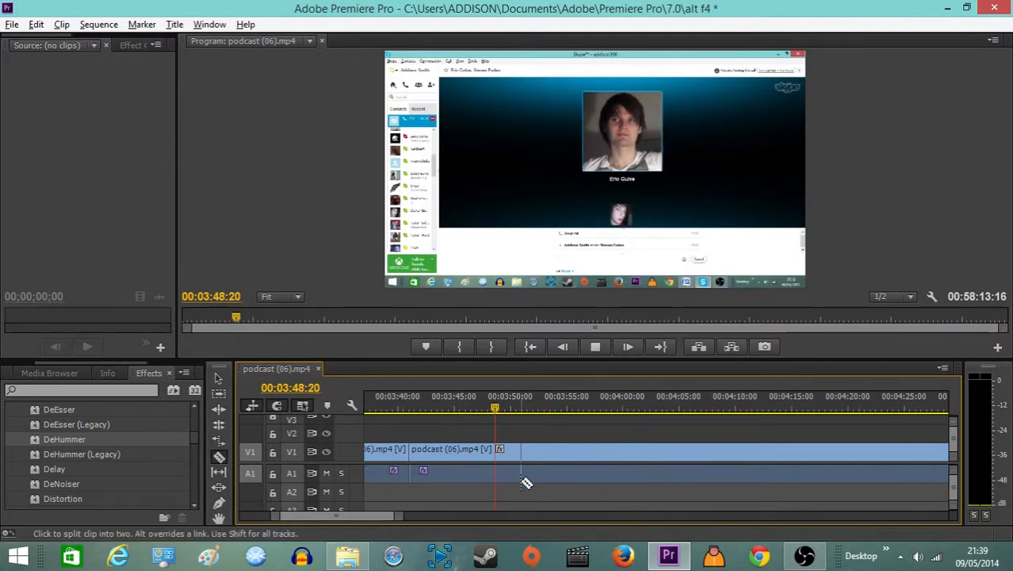
click(512, 453)
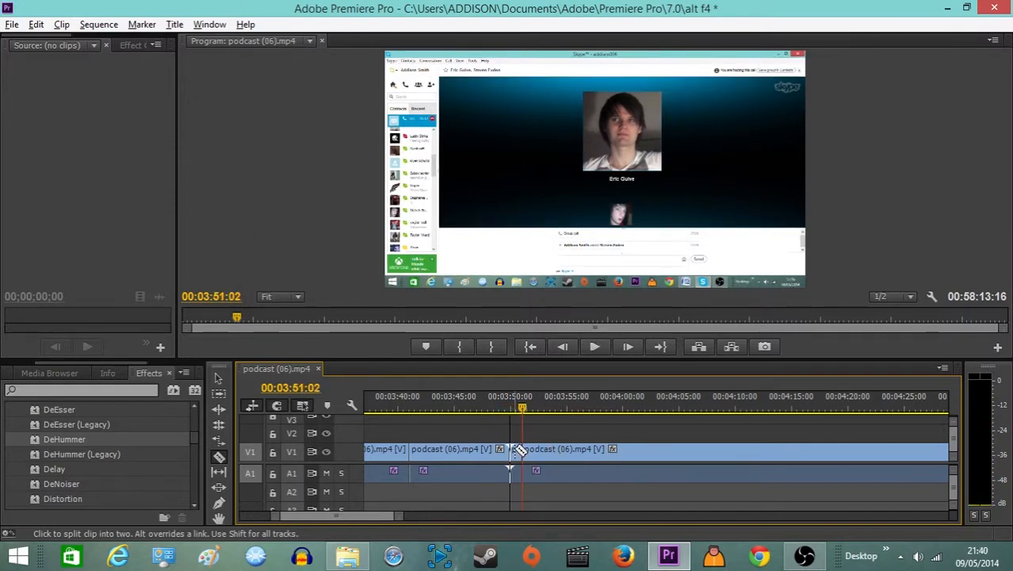
Step: Ripple delete the short segment ending at 00:03:51:02 and play the sequence from just before the join
right_click(515, 450)
click(610, 92)
click(492, 406)
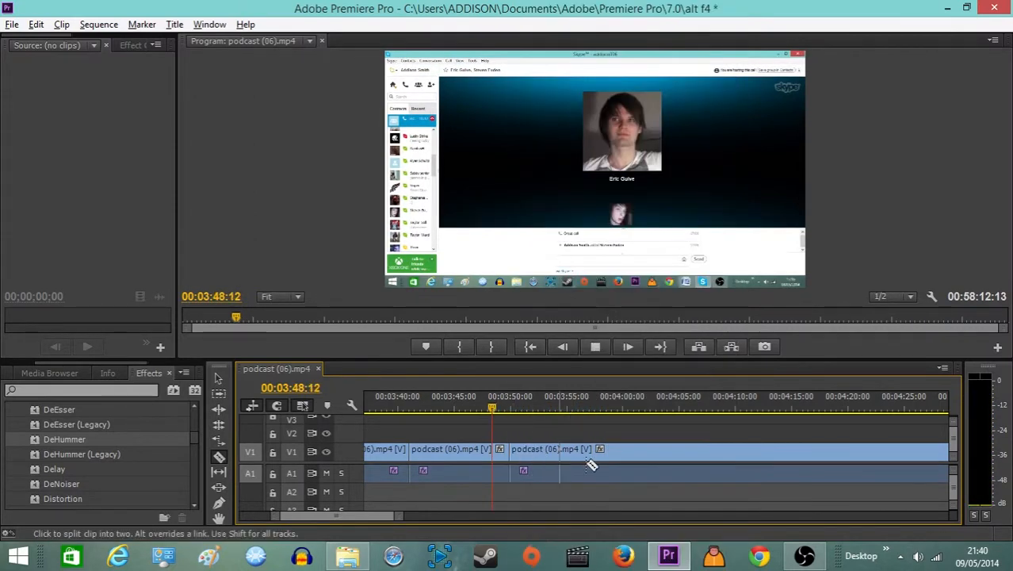
key(space)
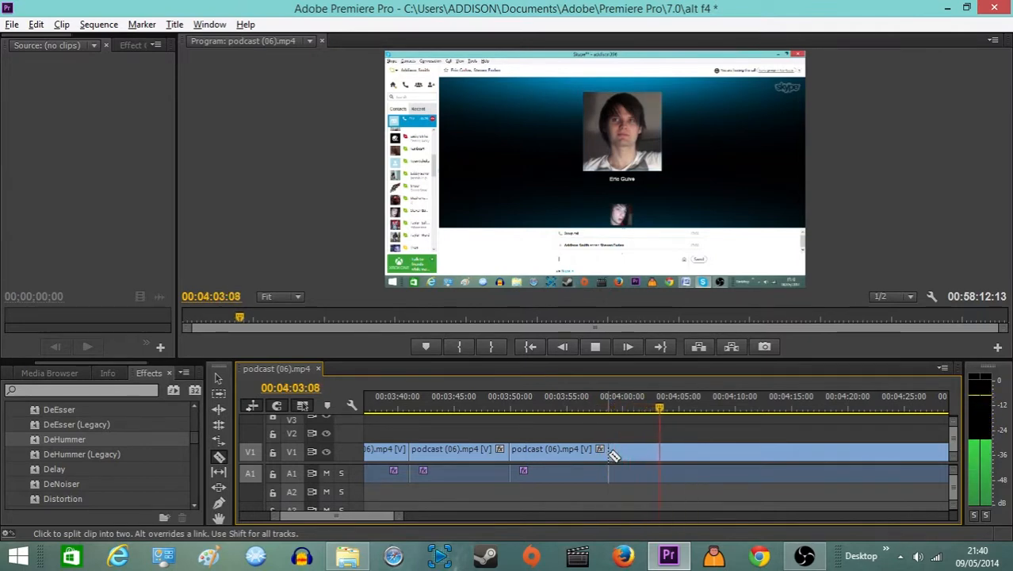
Step: Listen through the podcast to the next unwanted part and split the clip at its start, 00:04:55:27
drag(382, 516, 386, 517)
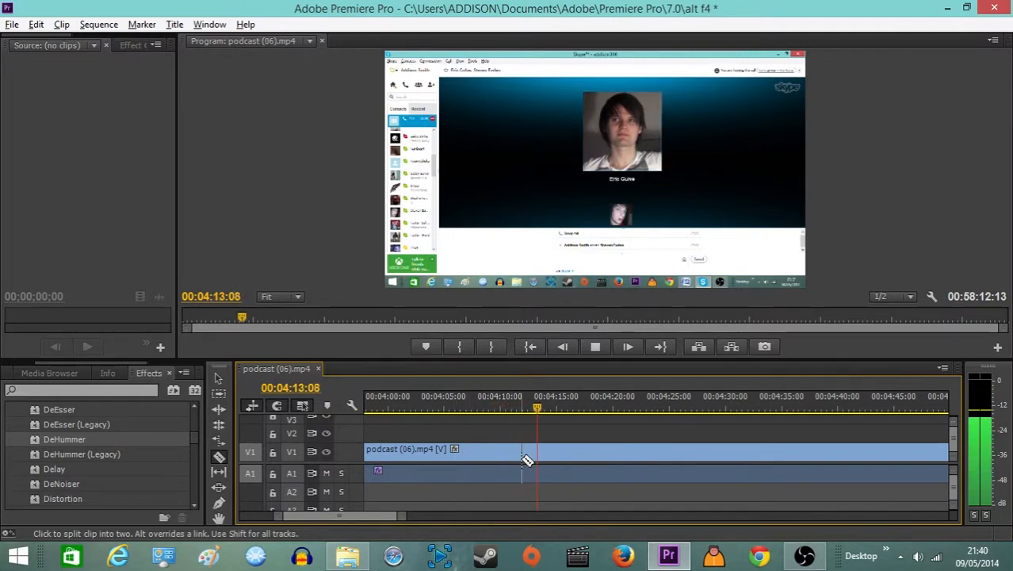
click(551, 452)
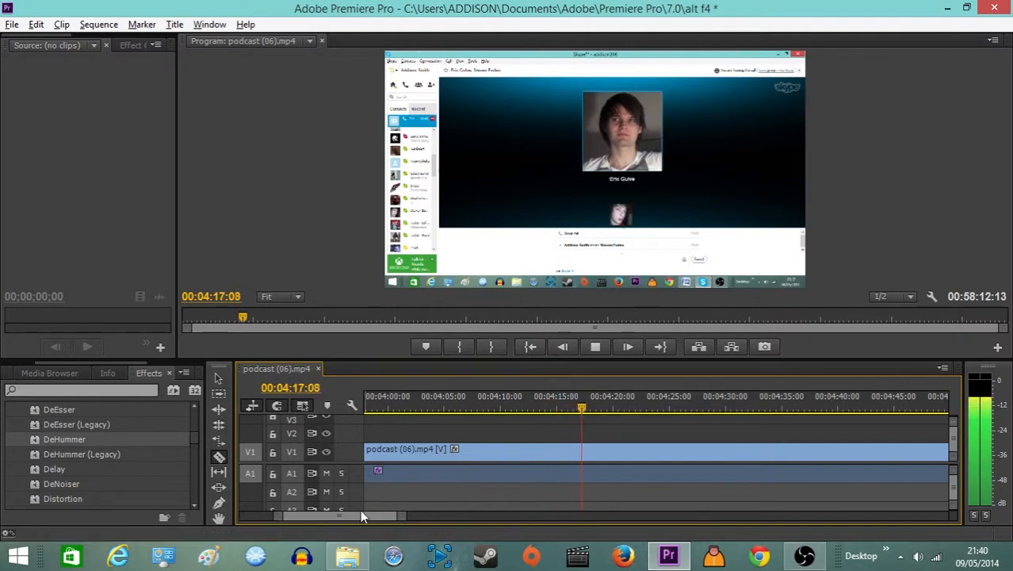
scroll(341, 511, up, 5)
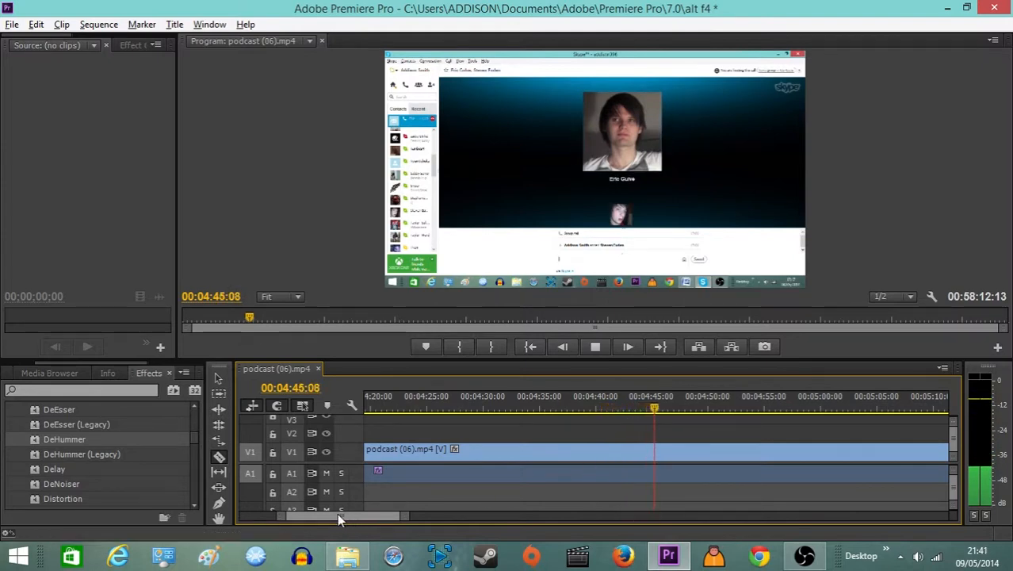
scroll(341, 517, up, 3)
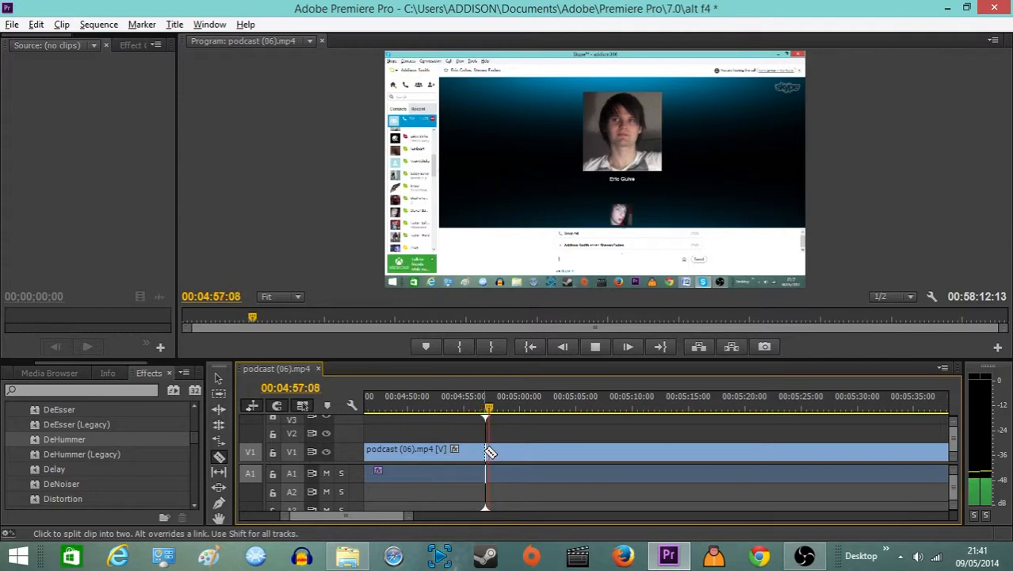
key(space)
click(467, 410)
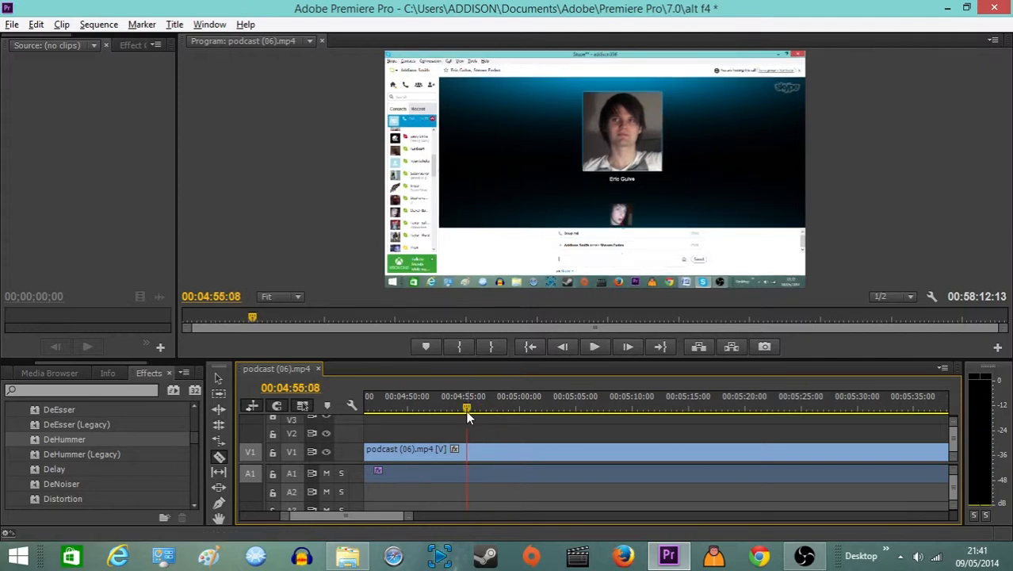
key(space)
key(space)
click(475, 451)
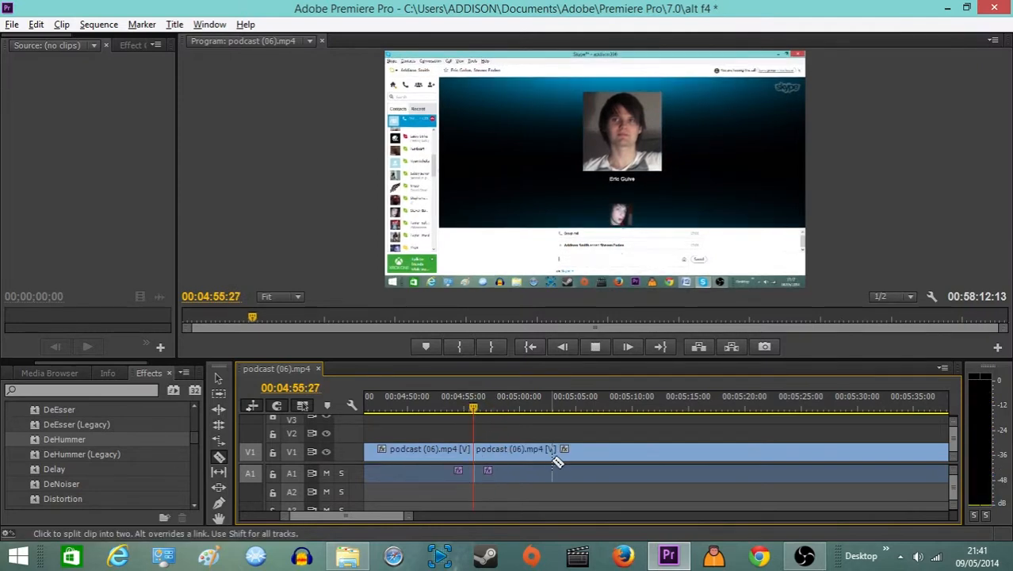
Step: Split the clip about one second past the 00:04:55:27 cut and ripple delete the segment between the two cuts
key(space)
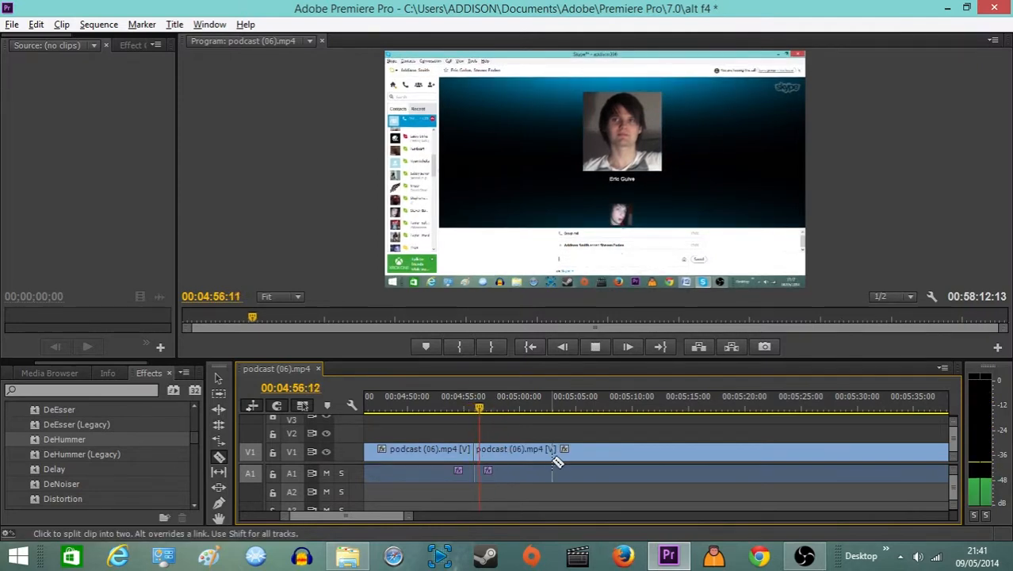
click(480, 451)
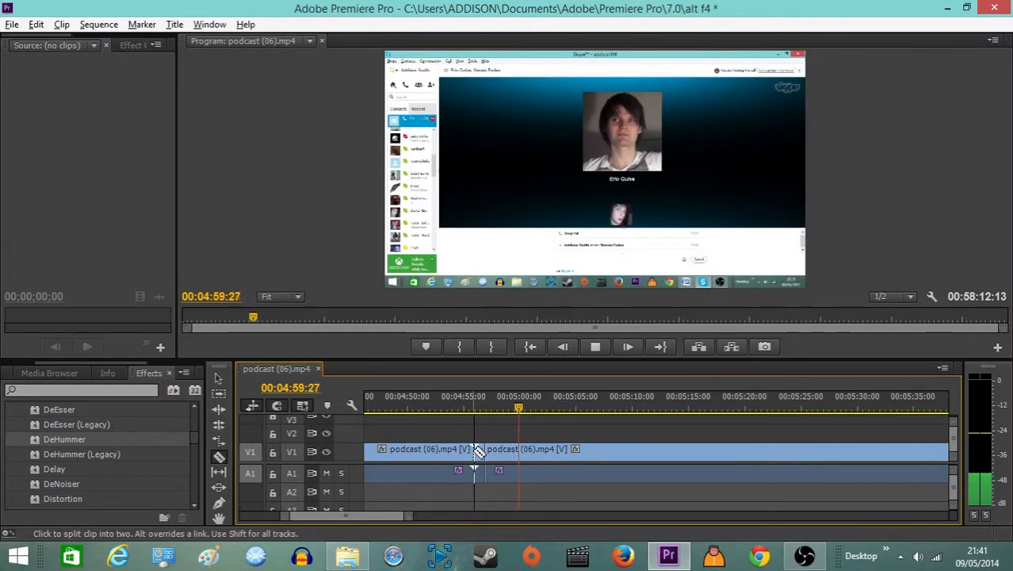
right_click(476, 451)
click(534, 88)
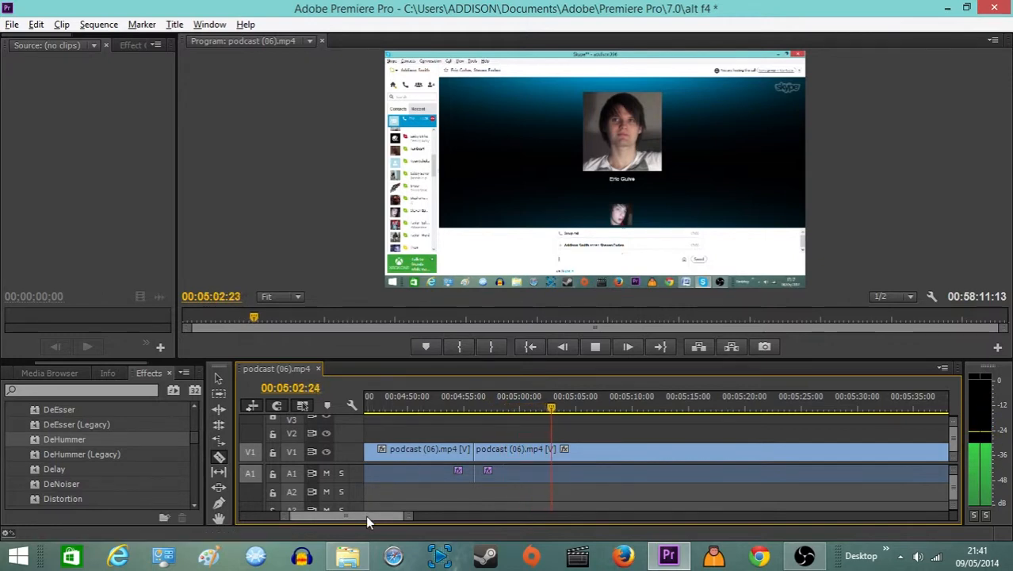
Step: Replay the podcast from just after the 00:04:55:27 join and split the clip at 00:04:58:12
scroll(366, 515, down, 2)
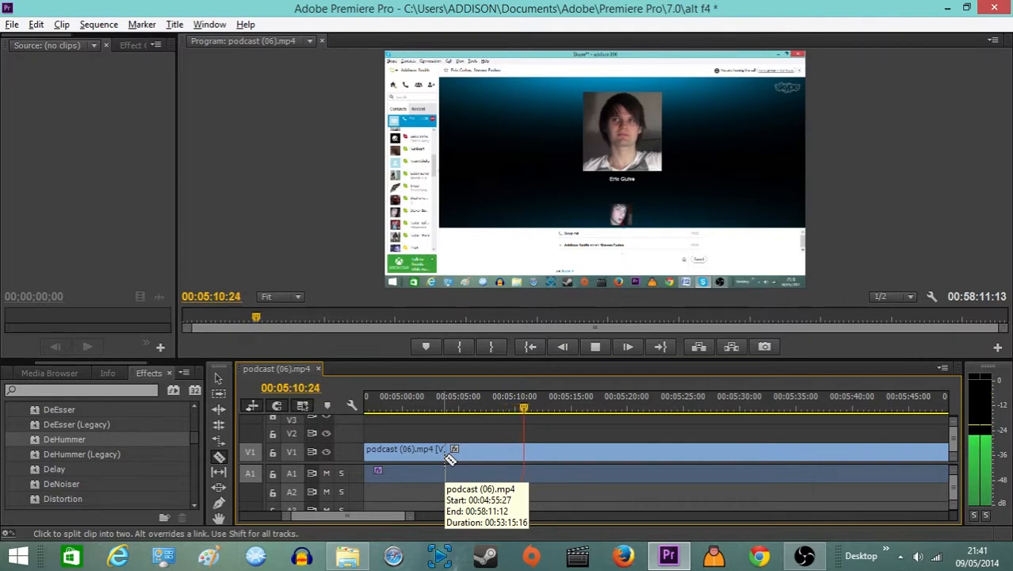
key(space)
drag(368, 514, 365, 515)
click(599, 408)
key(space)
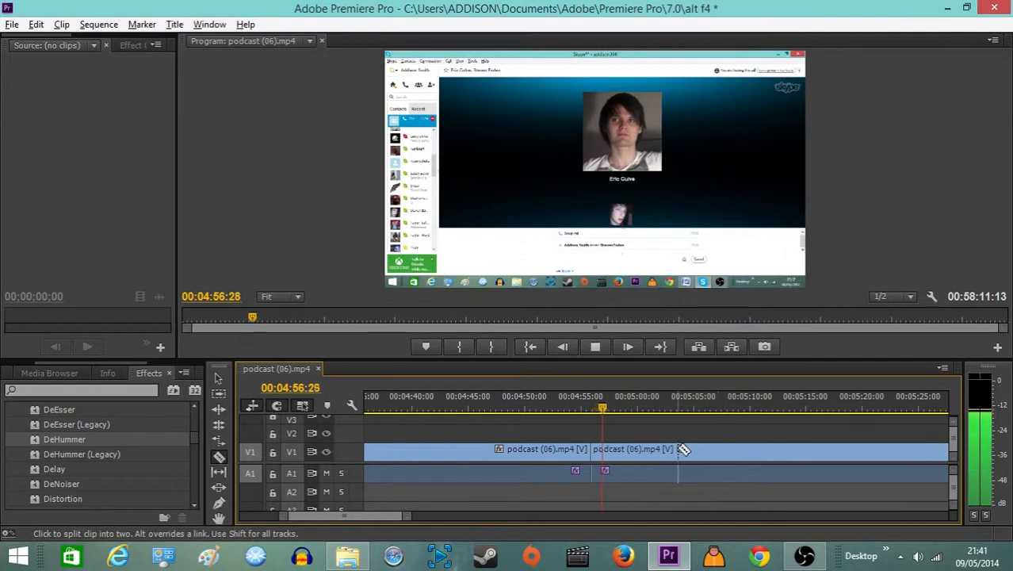
key(space)
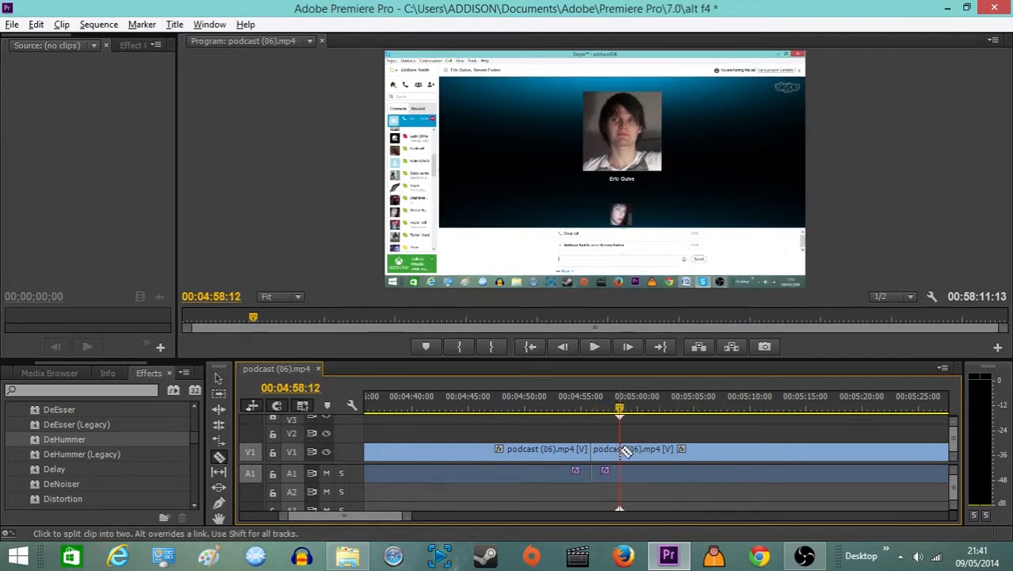
click(625, 450)
Step: Find the start of the next unwanted part by repeated playback and frame stepping, and split the clip at 00:05:00:05
key(space)
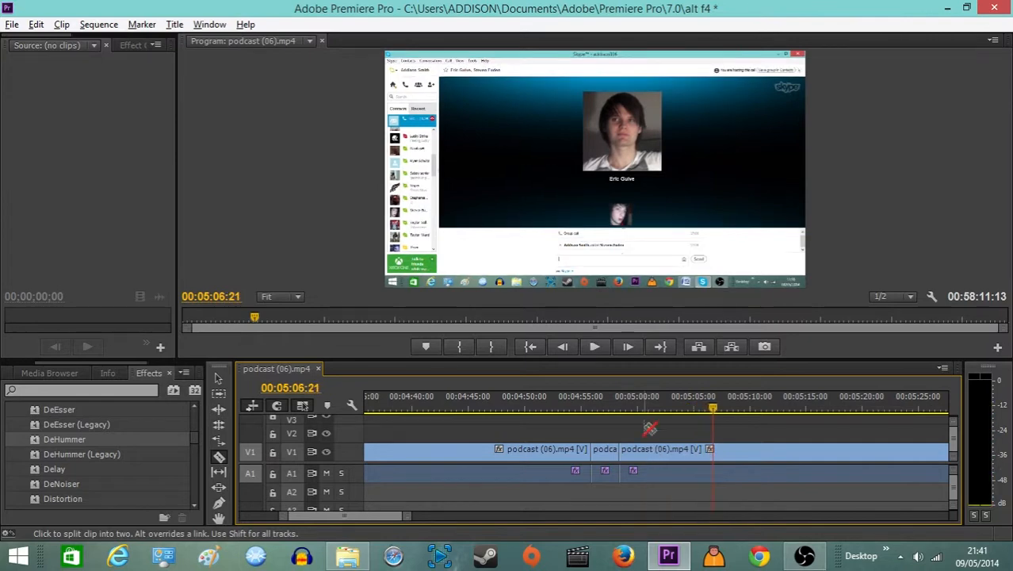
click(632, 400)
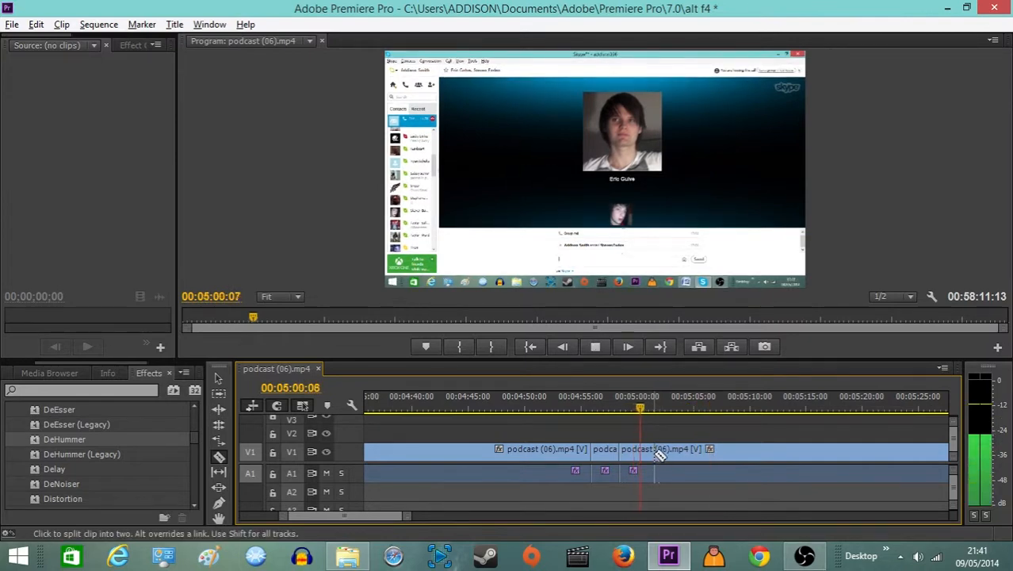
key(space)
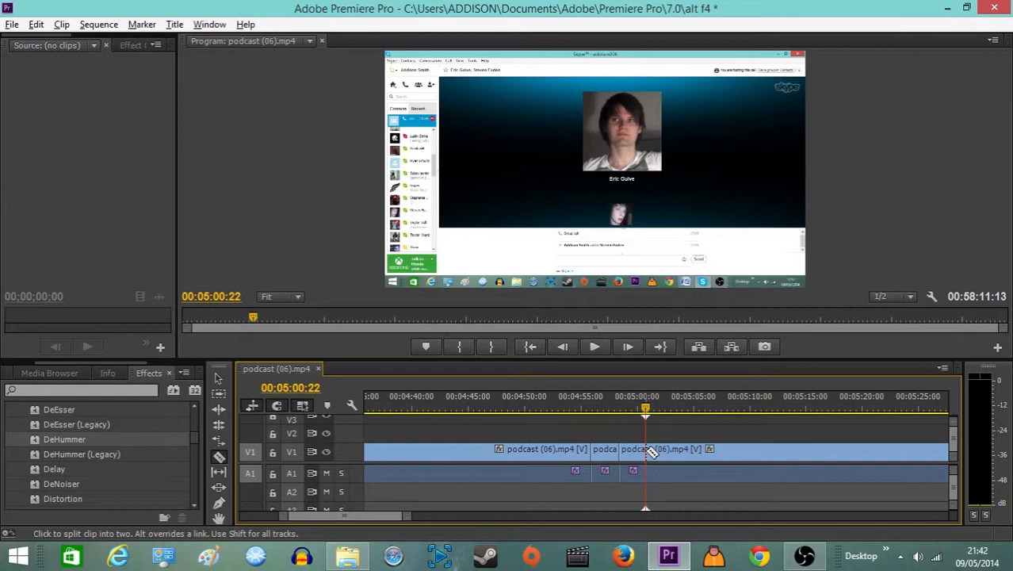
click(636, 407)
key(space)
key(space)
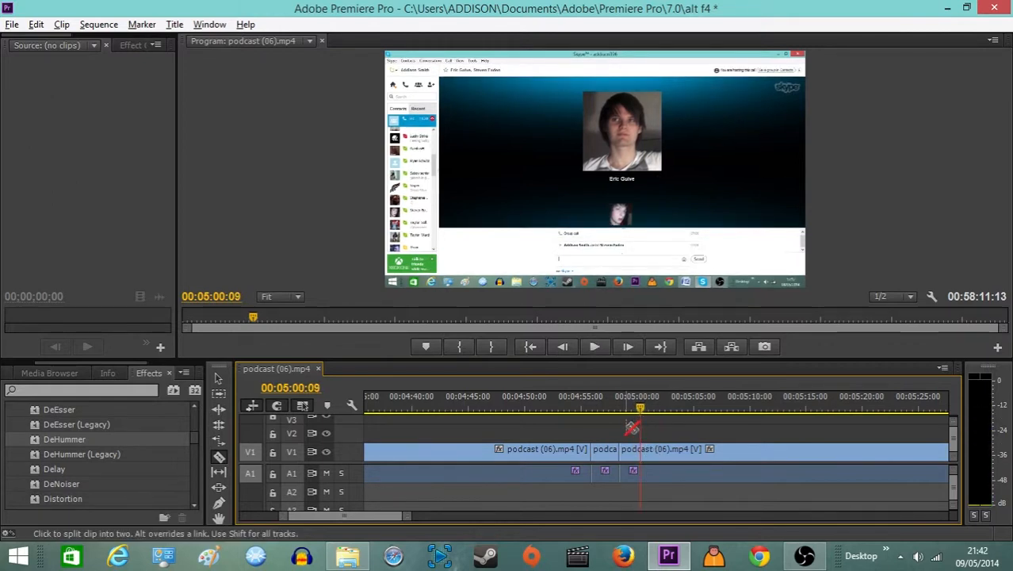
key(Left)
key(Left)
key(Left)
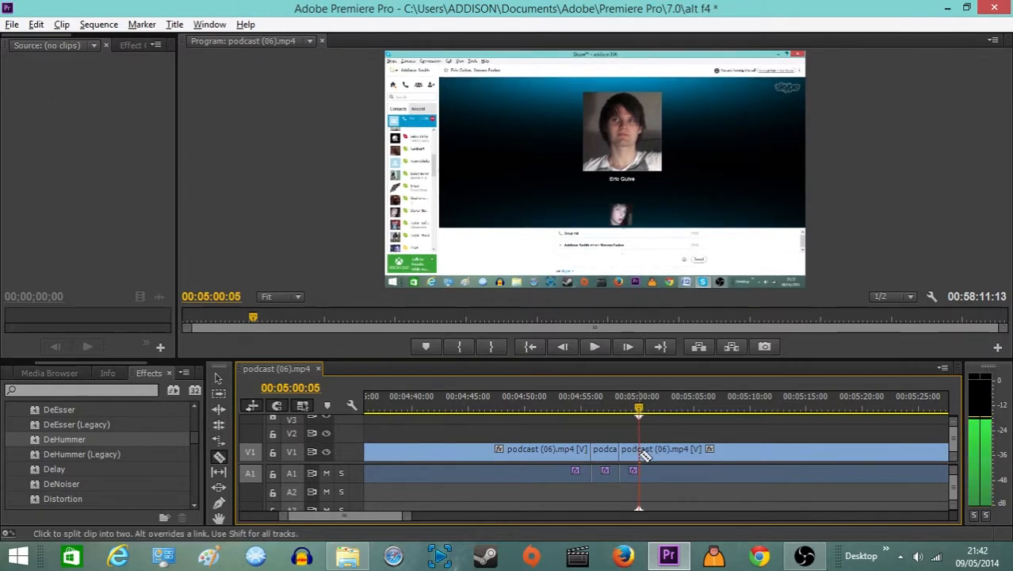
click(645, 454)
Step: Play to the end of the unwanted part and split the podcast clip at 00:05:05:28
key(space)
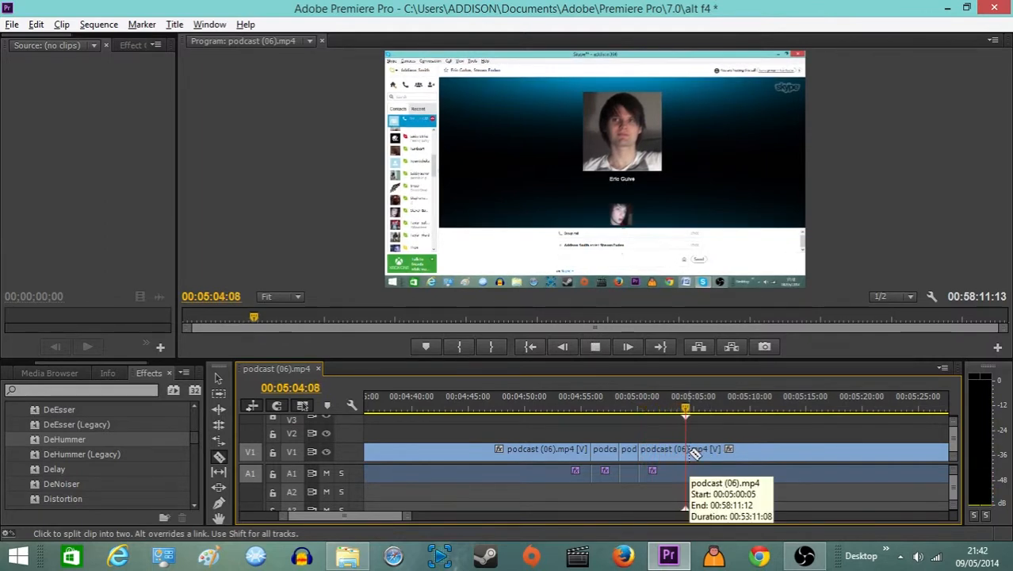
key(space)
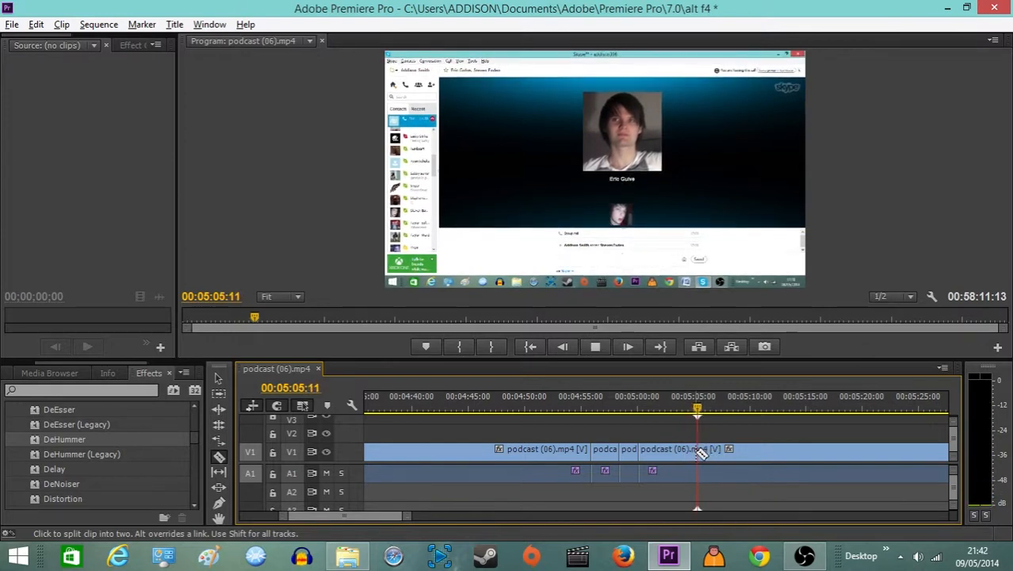
key(space)
key(space)
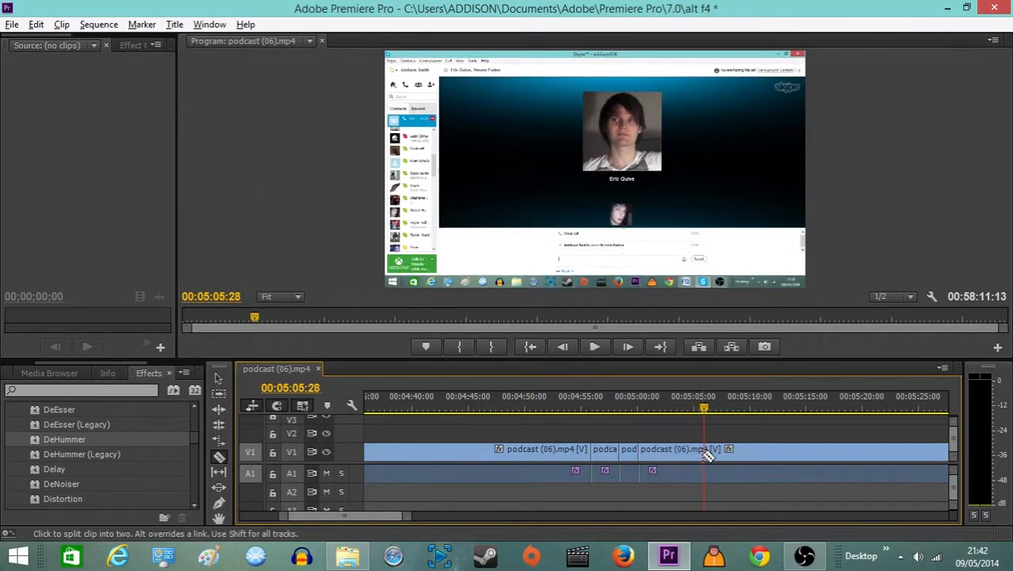
click(706, 452)
Step: Ripple delete the segment between 00:05:00:05 and 00:05:05:28 and replay the sequence across the join
right_click(690, 452)
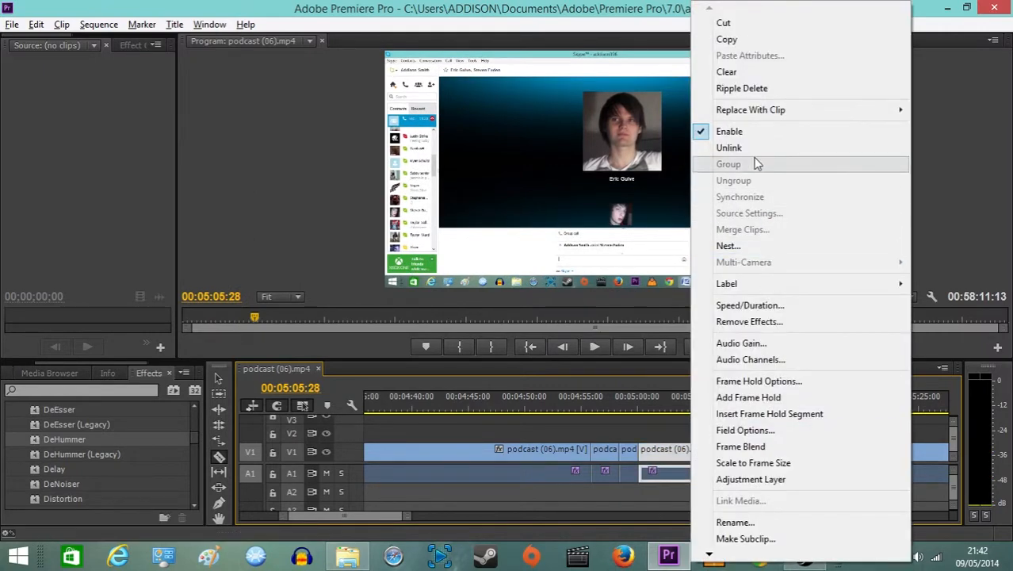
click(753, 89)
click(619, 404)
key(space)
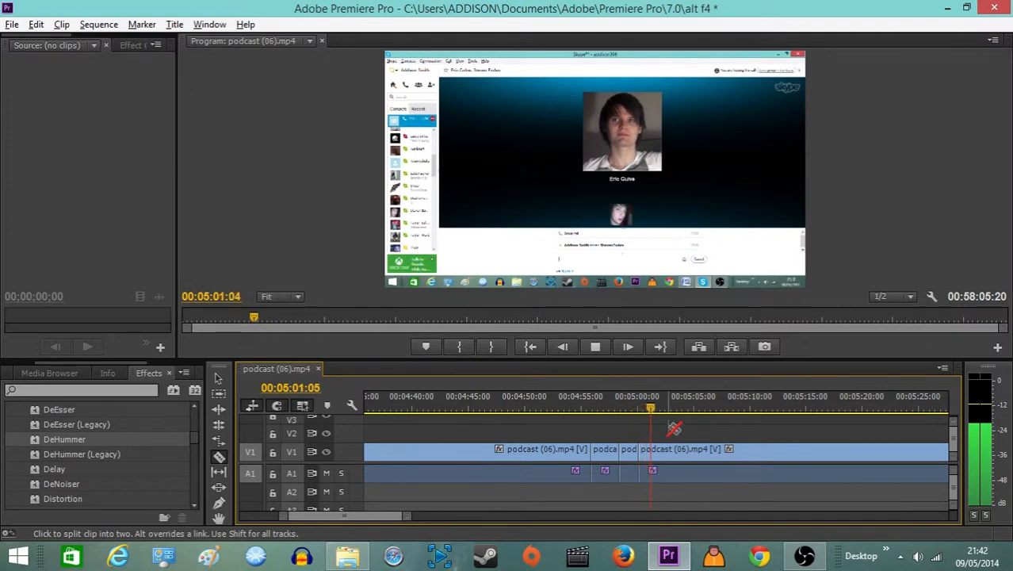
click(604, 404)
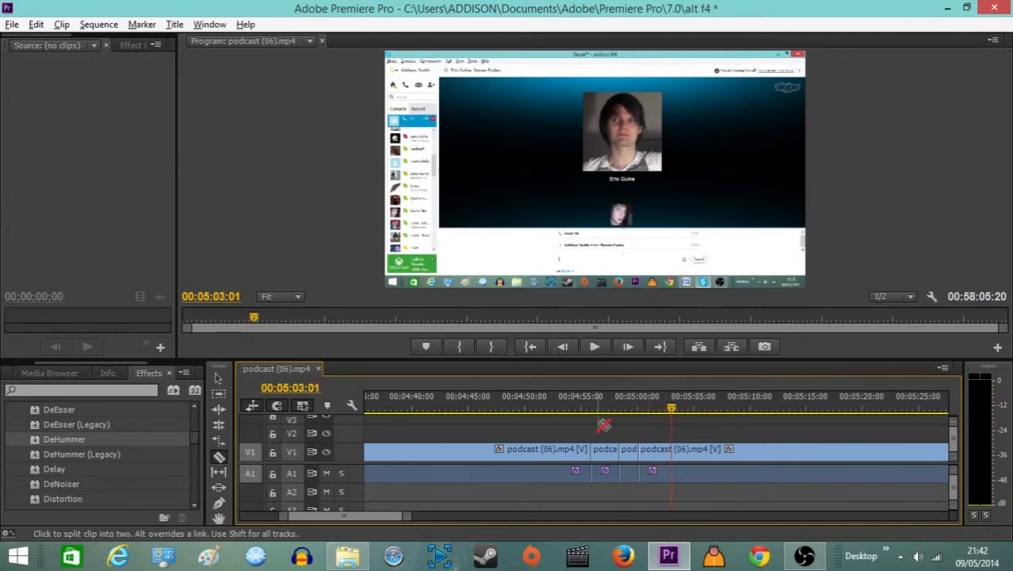
key(space)
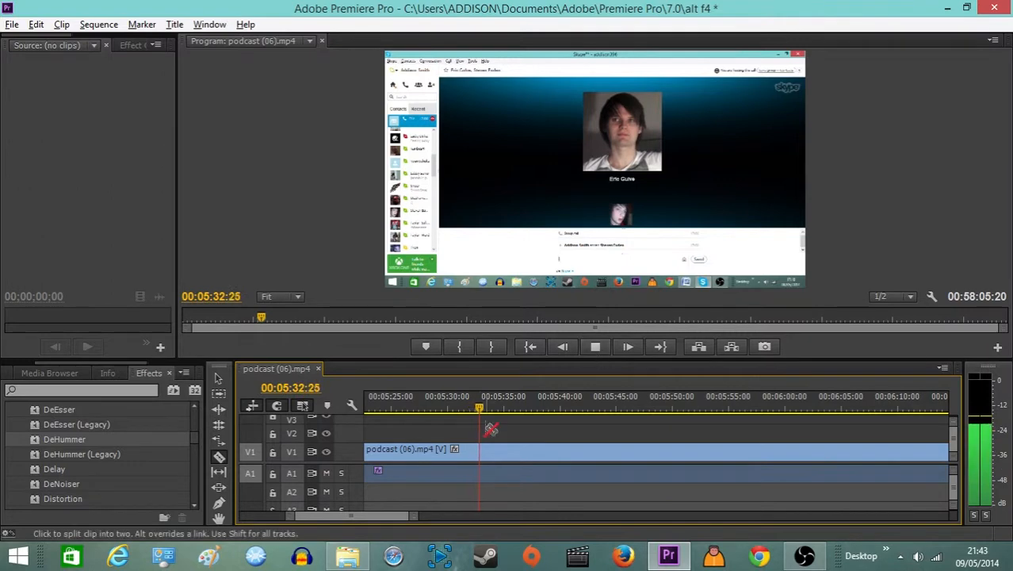
Step: Isolate the next unwanted part by splitting the podcast clip at about 00:05:32 and at 00:05:37:12, replaying to find both points
click(457, 409)
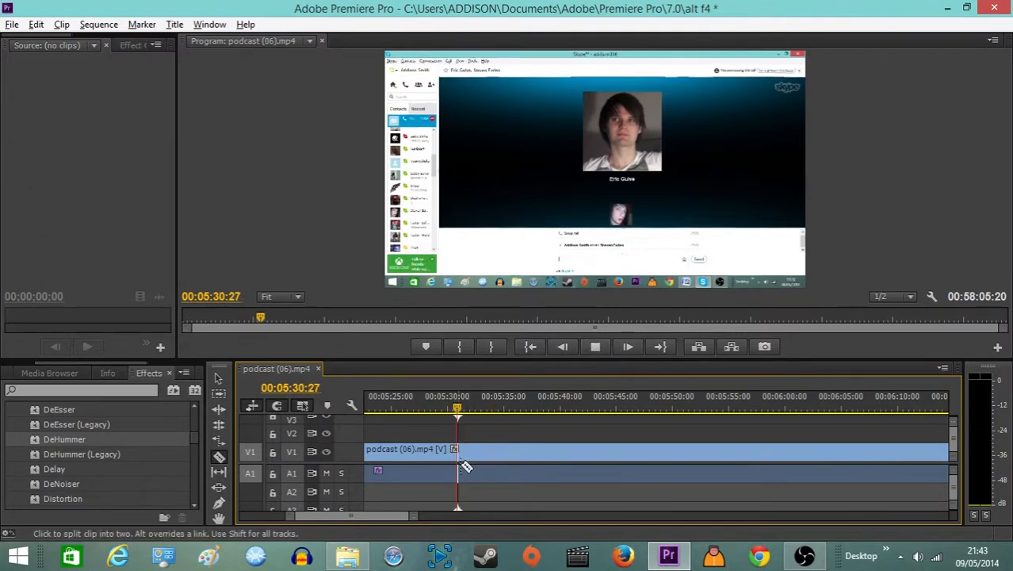
click(474, 451)
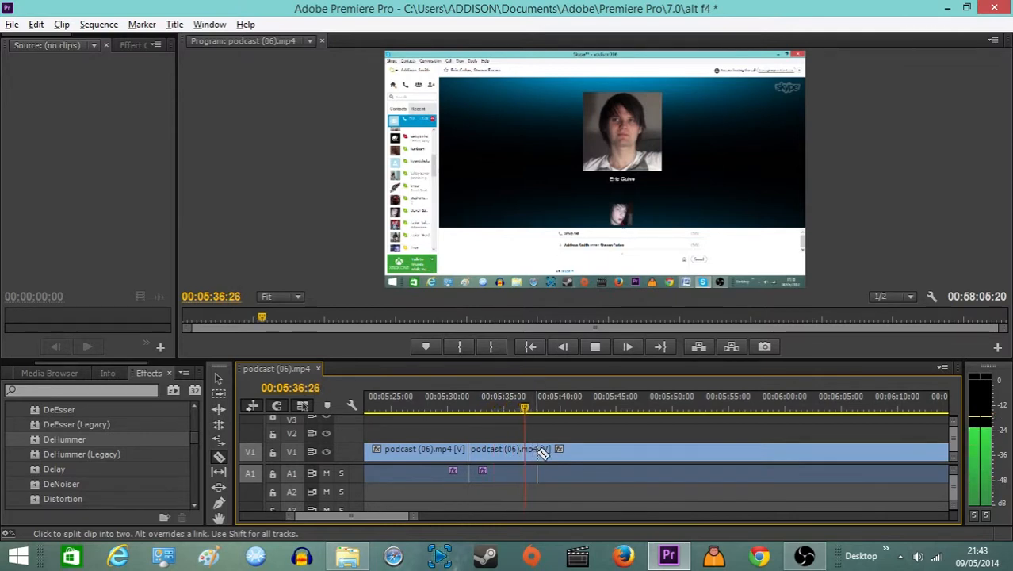
click(532, 409)
key(space)
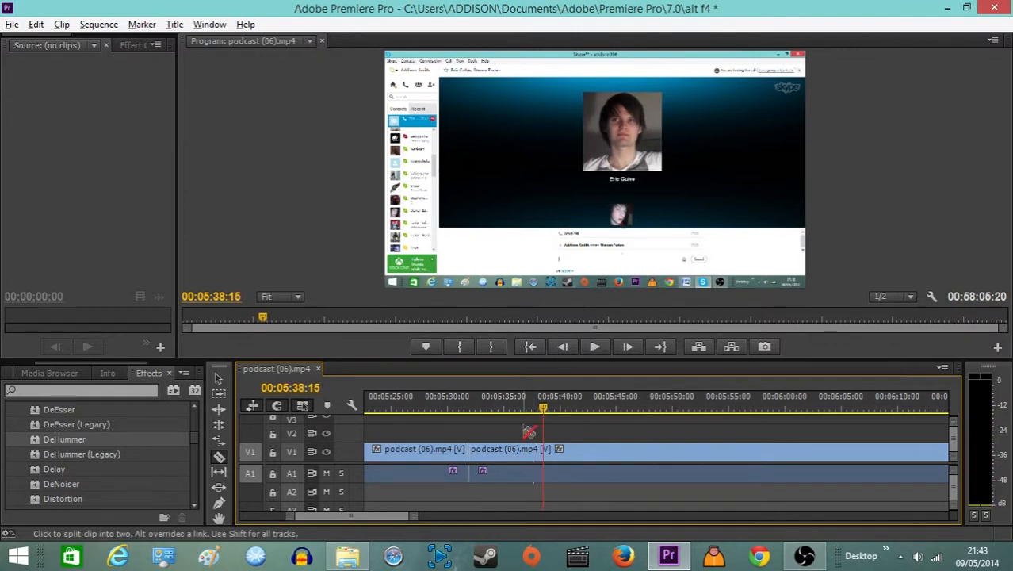
click(529, 409)
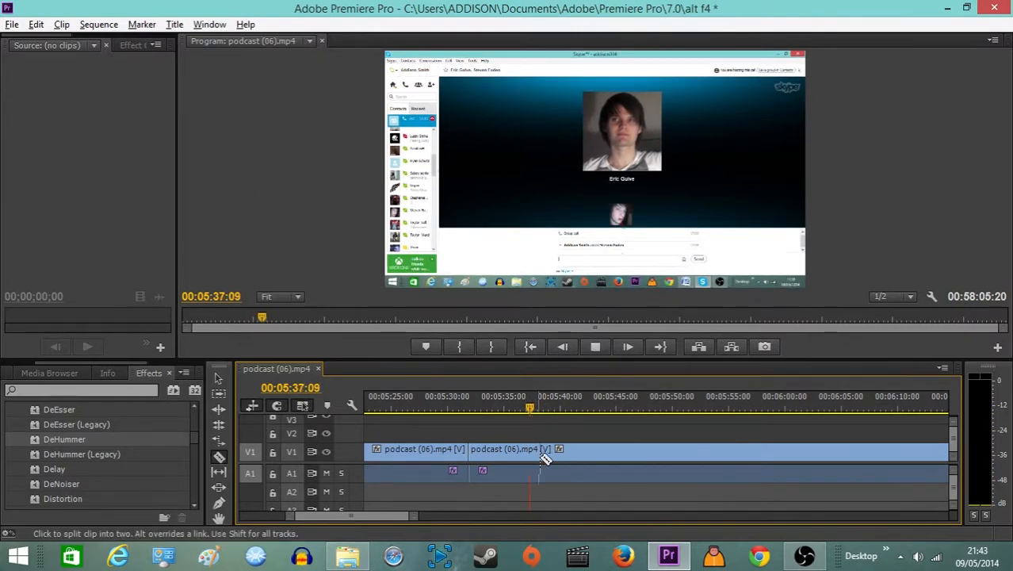
key(space)
key(space)
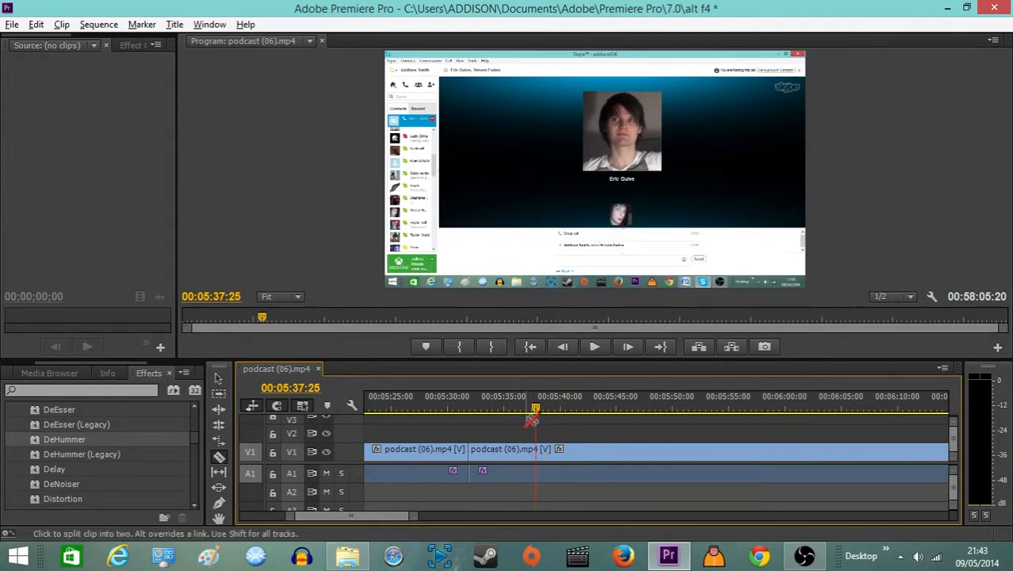
click(530, 409)
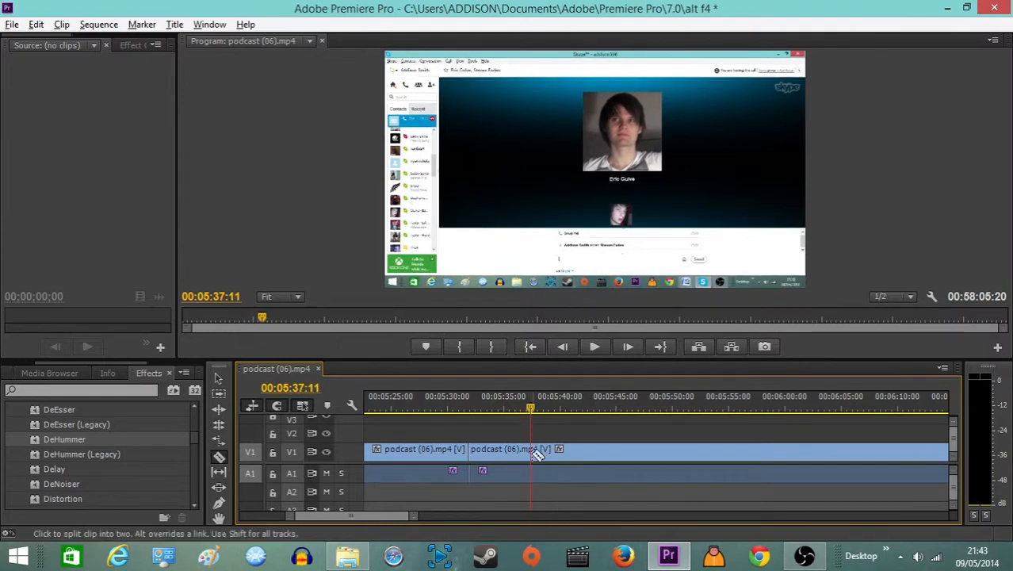
click(530, 450)
Step: Ripple delete the segment between about 00:05:32 and 00:05:37:12 and replay the sequence across the join
right_click(525, 450)
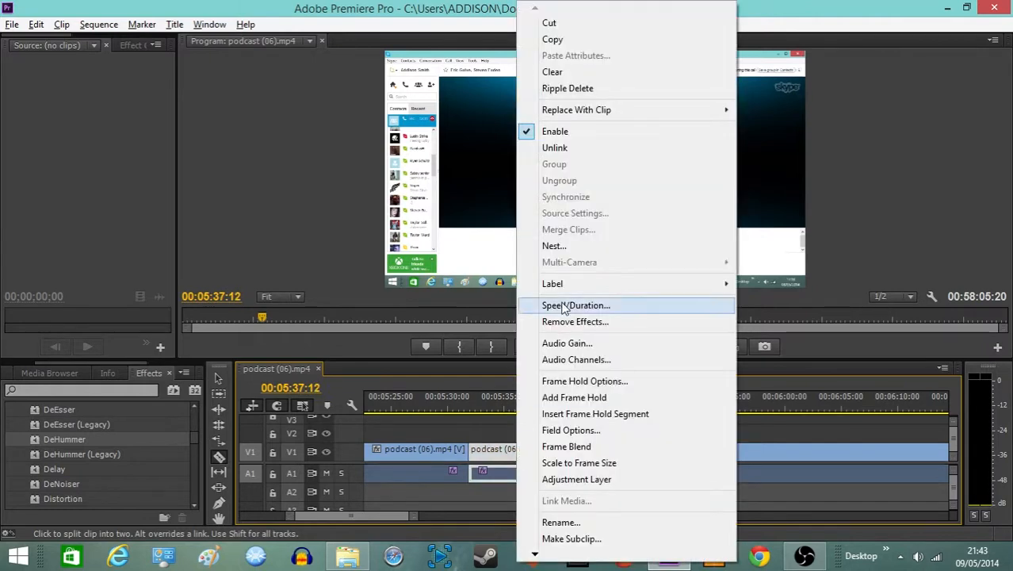
click(640, 85)
click(464, 405)
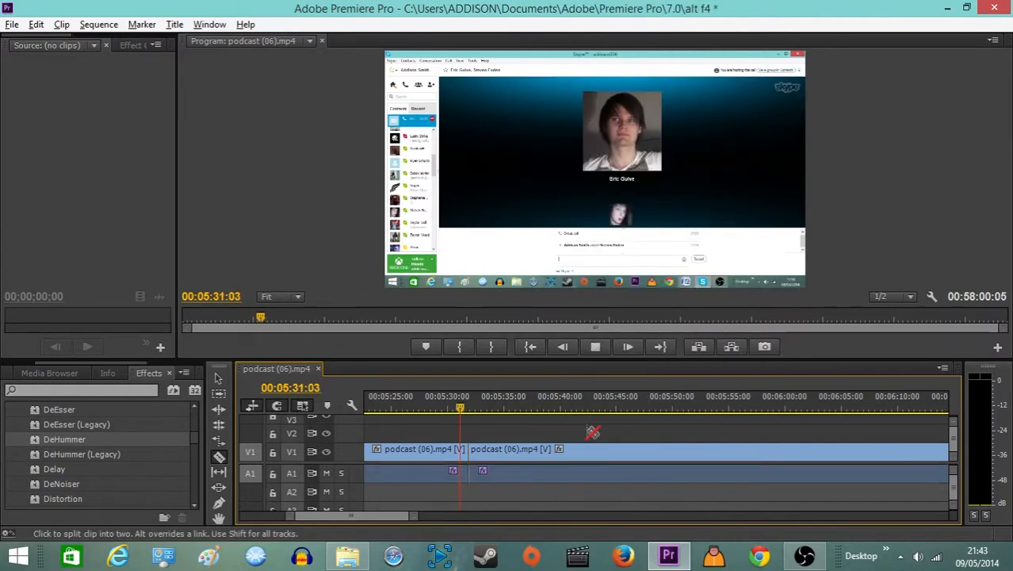
click(435, 407)
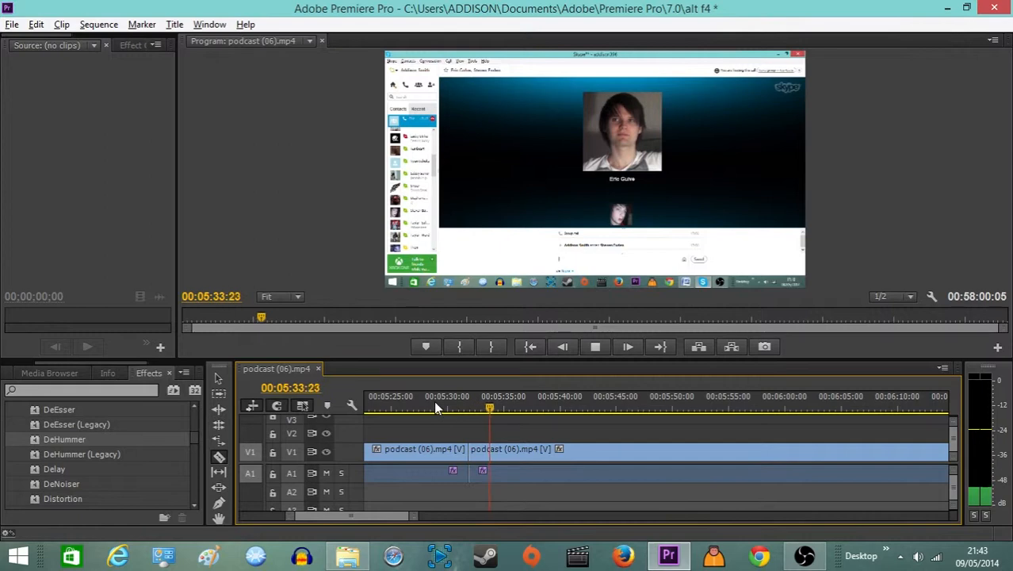
Step: Split the clip at 00:05:30:25, ripple delete the short piece up to the join and replay the passage
key(space)
click(449, 408)
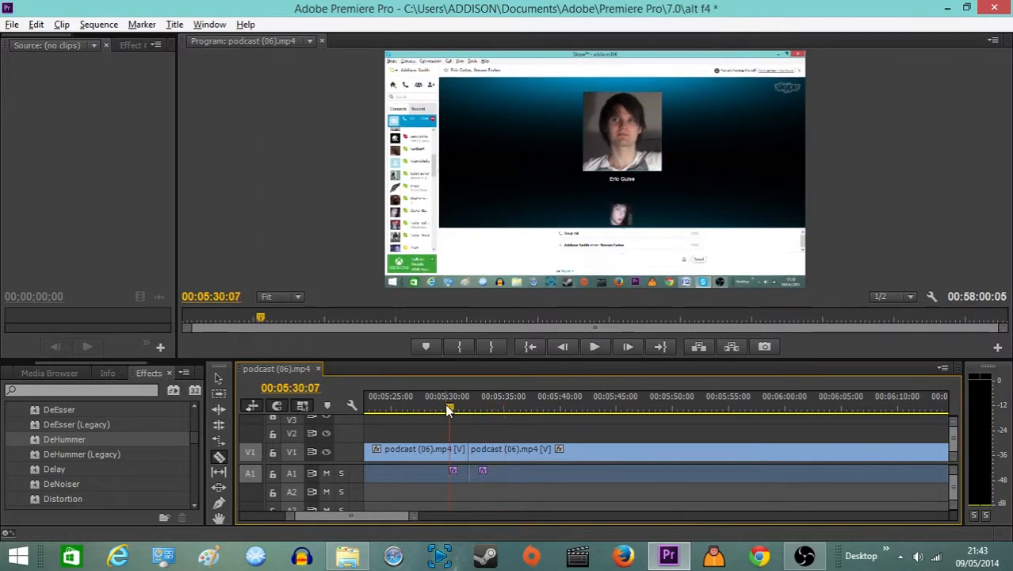
key(space)
key(space)
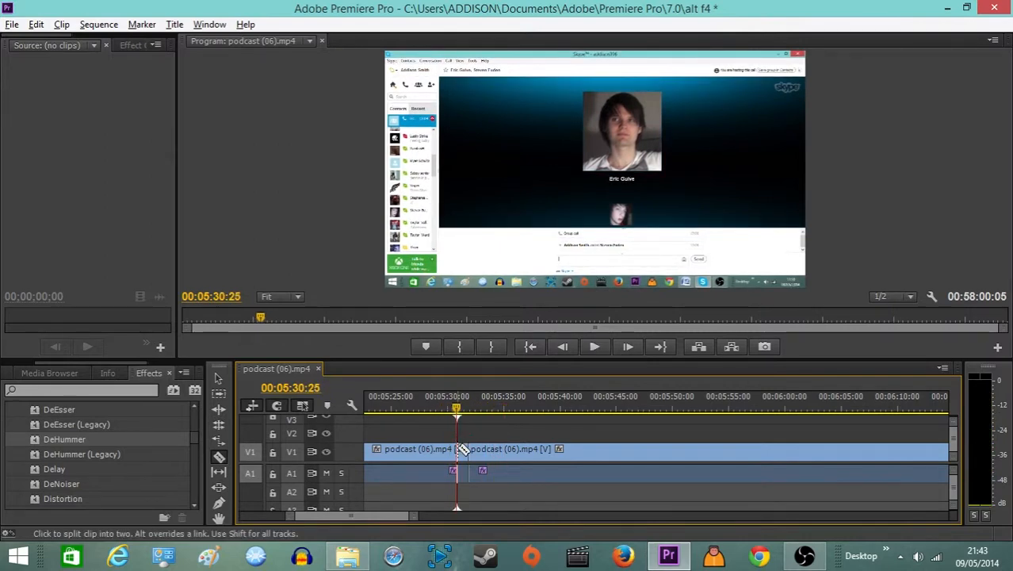
right_click(461, 449)
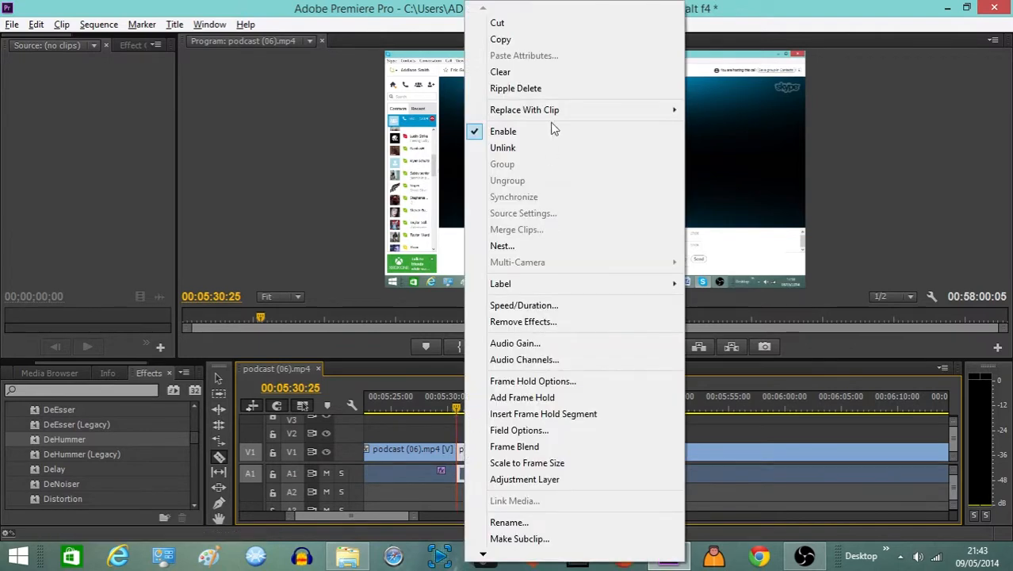
click(549, 88)
click(439, 396)
key(space)
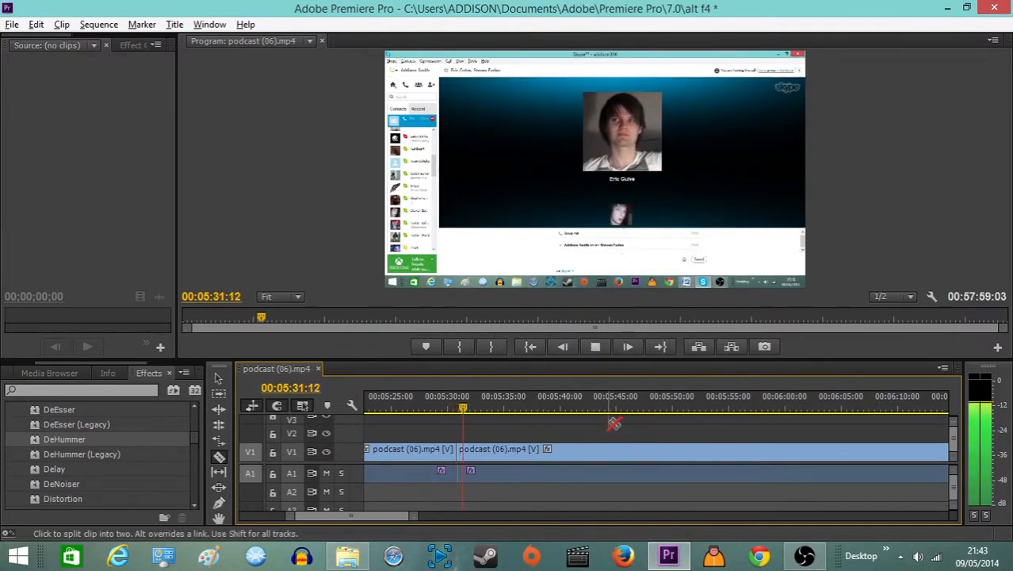
Step: Split the clip at 00:05:30:14, ripple delete the remaining sliver before the join and play the sequence onward
click(421, 401)
key(space)
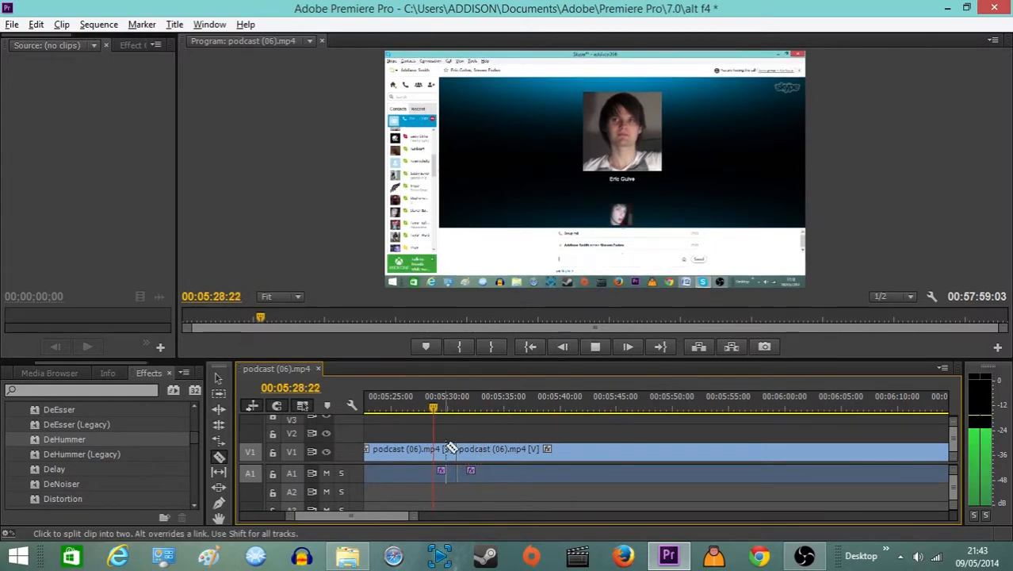
key(space)
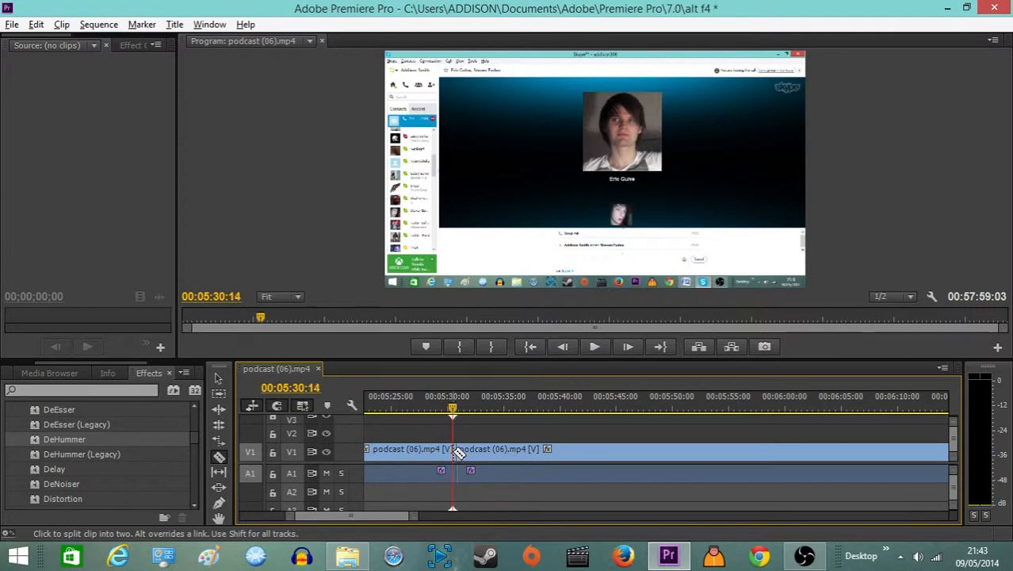
click(454, 449)
right_click(458, 452)
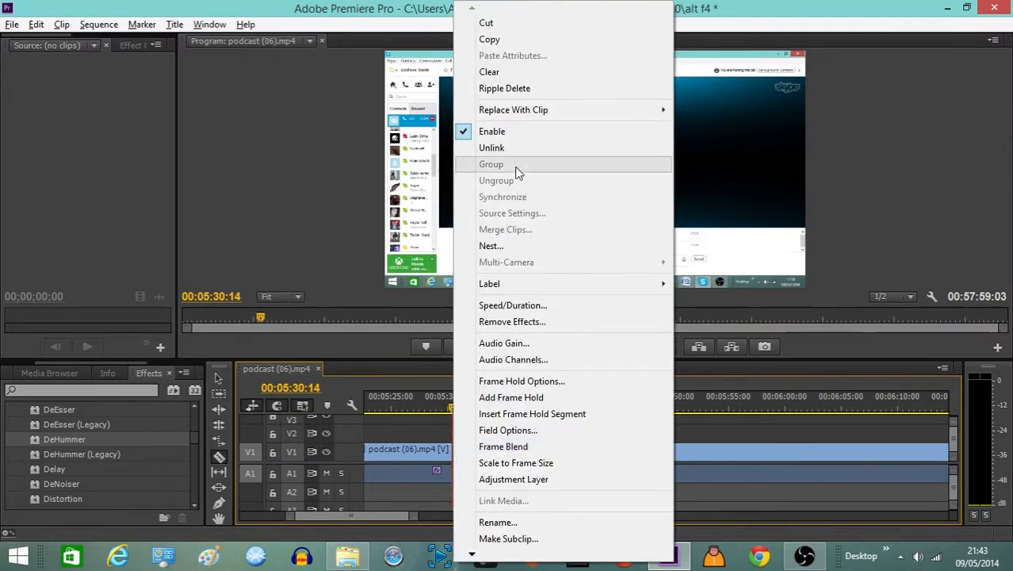
click(514, 89)
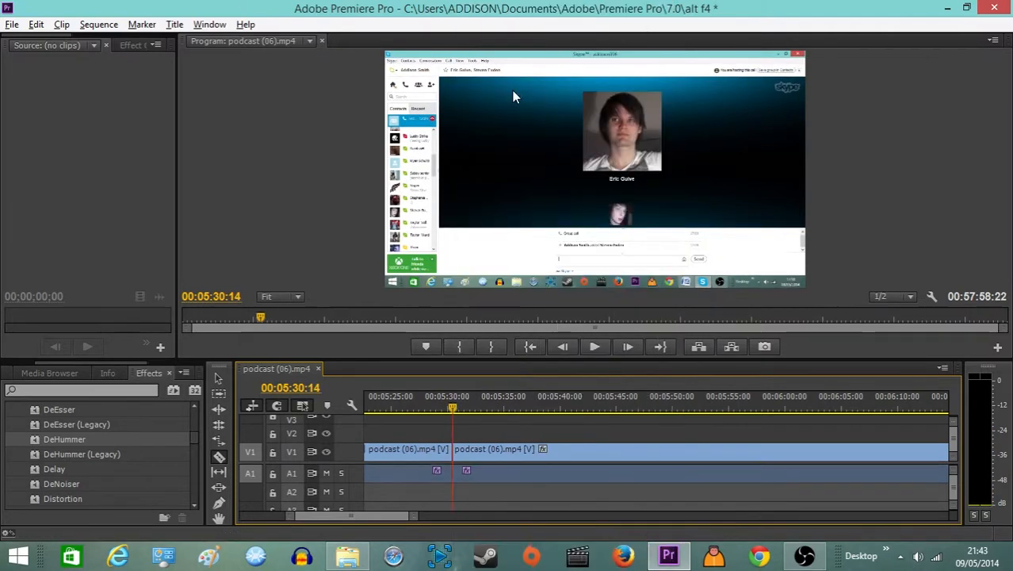
click(434, 406)
key(space)
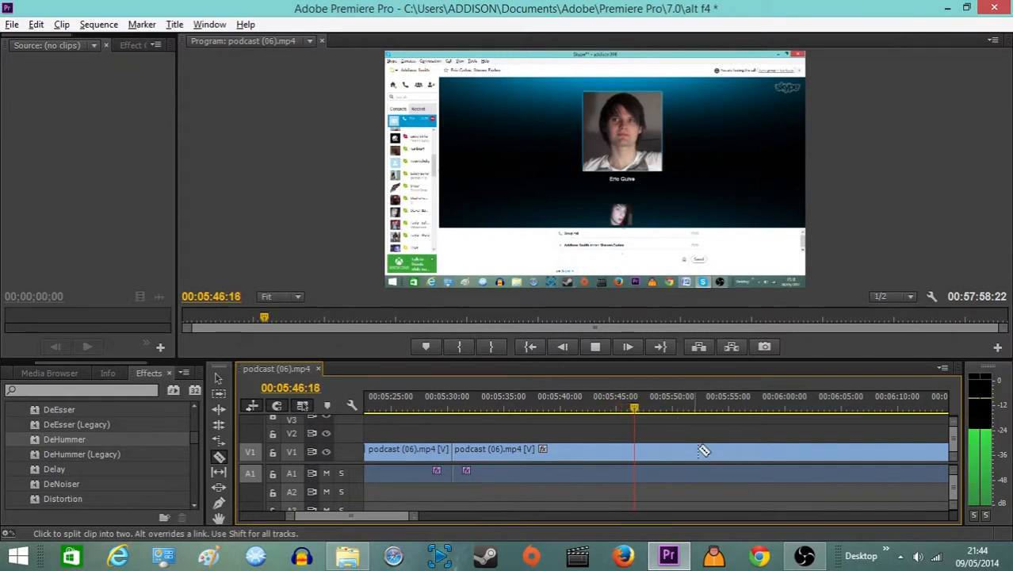
Step: Play on to the next problem section, replay from about 00:07:27 and split the podcast clip at 00:07:29:05
drag(389, 517, 393, 518)
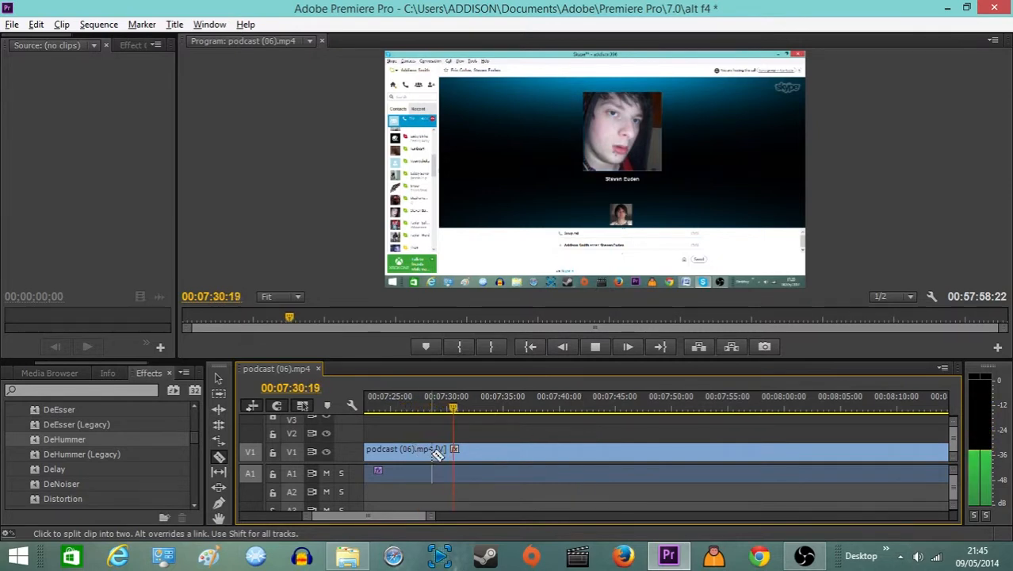
click(410, 397)
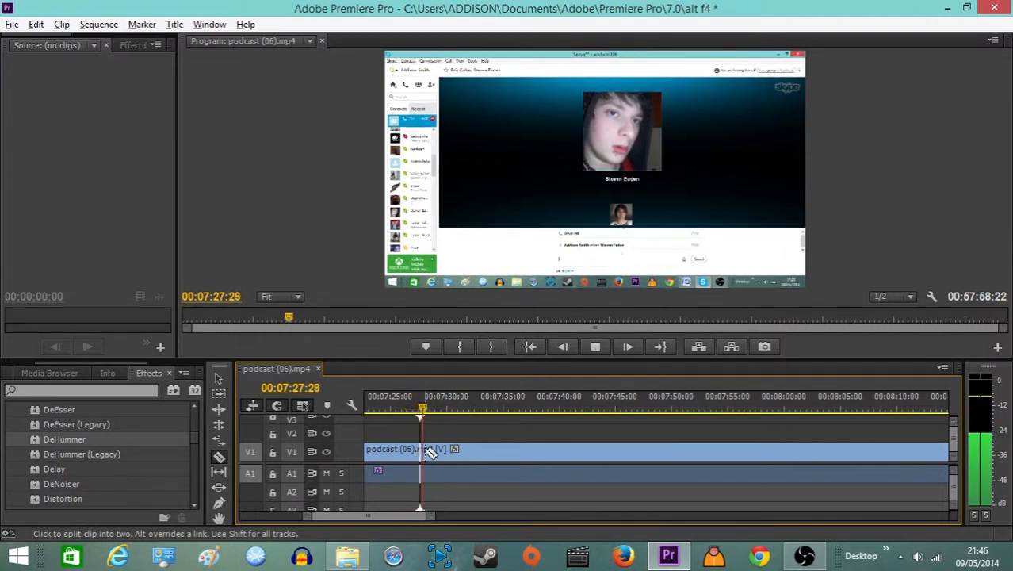
click(436, 450)
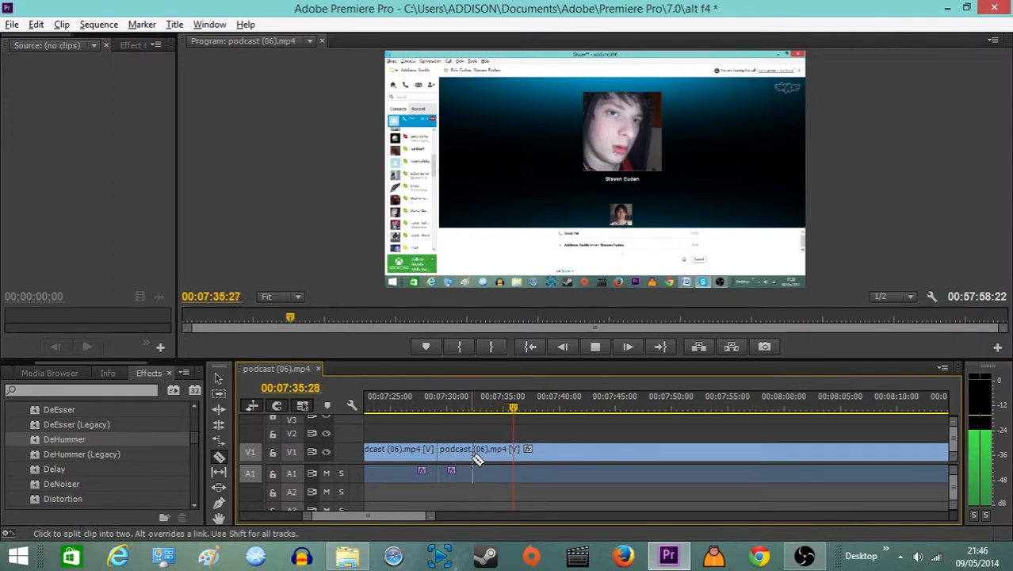
click(581, 456)
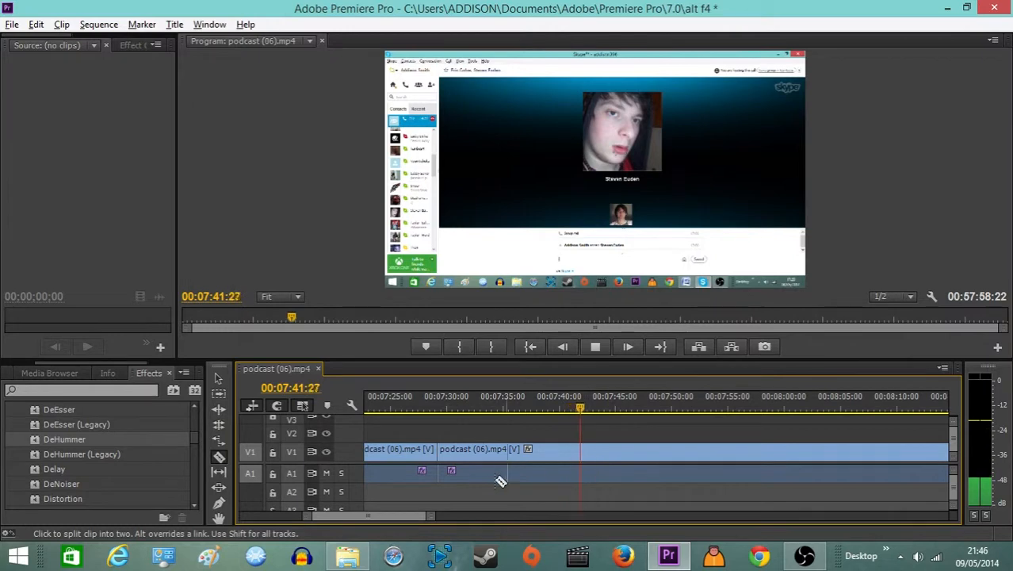
Step: Apply the DeHummer and DeHummer (Legacy) effects to the audio of the clip starting at 00:07:29:05
click(146, 440)
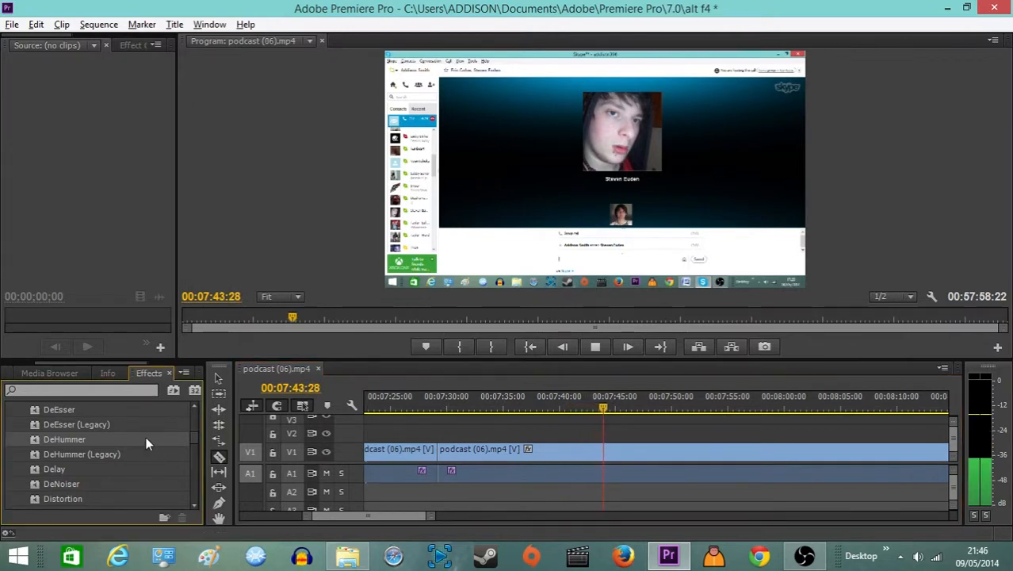
drag(176, 450, 474, 458)
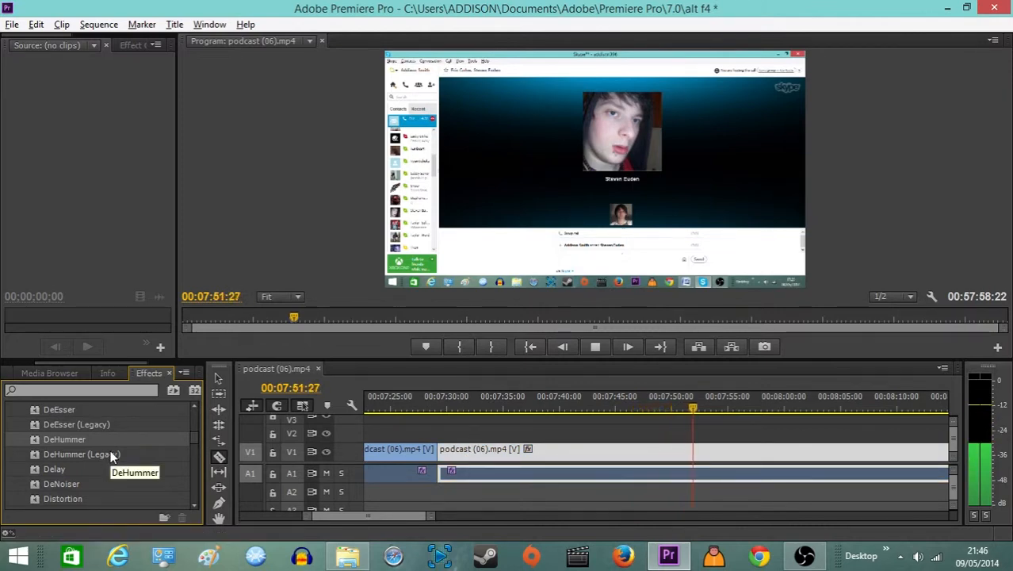
drag(113, 453, 548, 471)
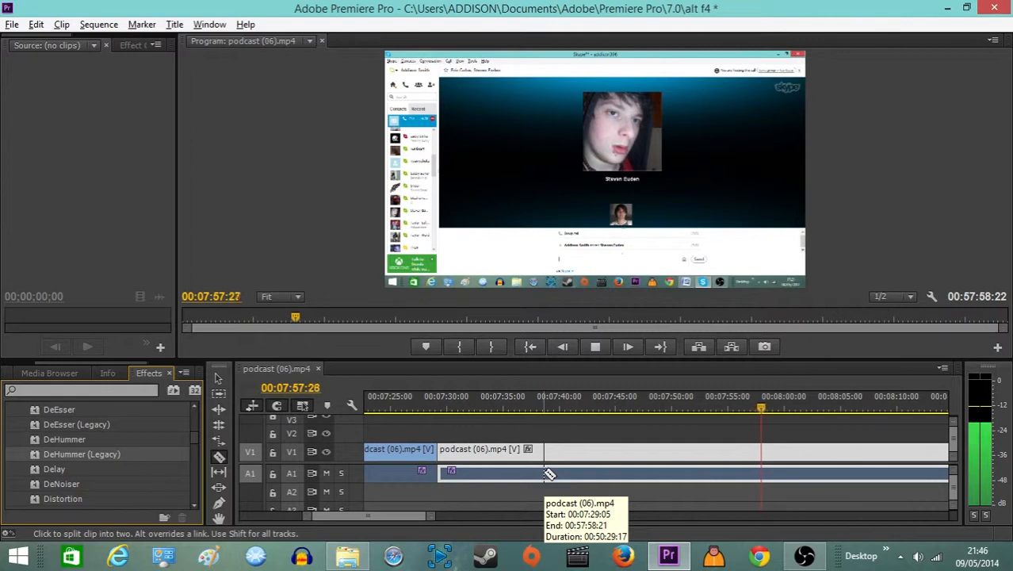
drag(93, 482, 581, 476)
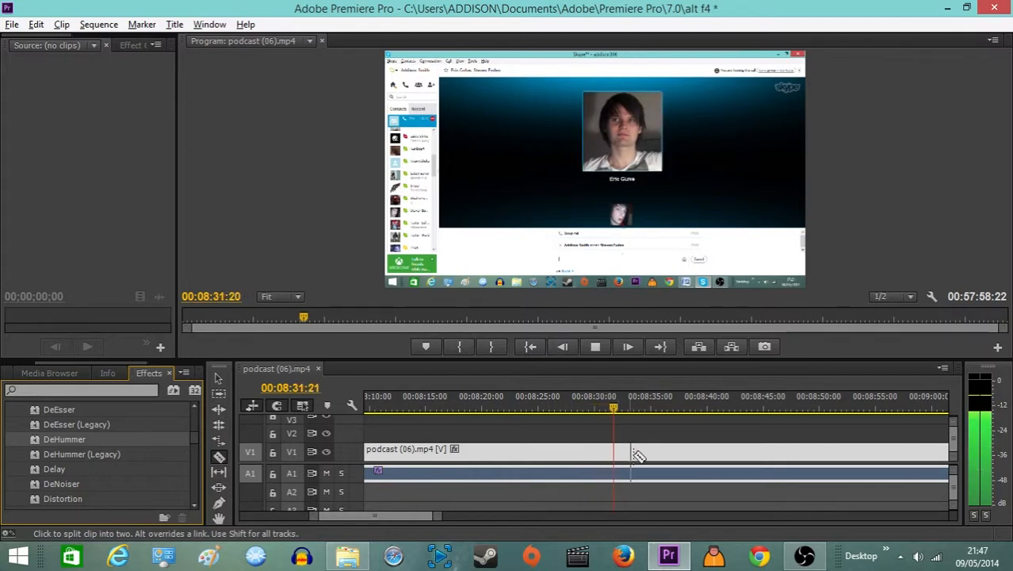
Step: Save the project, and switch to Open Broadcaster Software to unmute the microphone
key(ctrl+s)
click(805, 555)
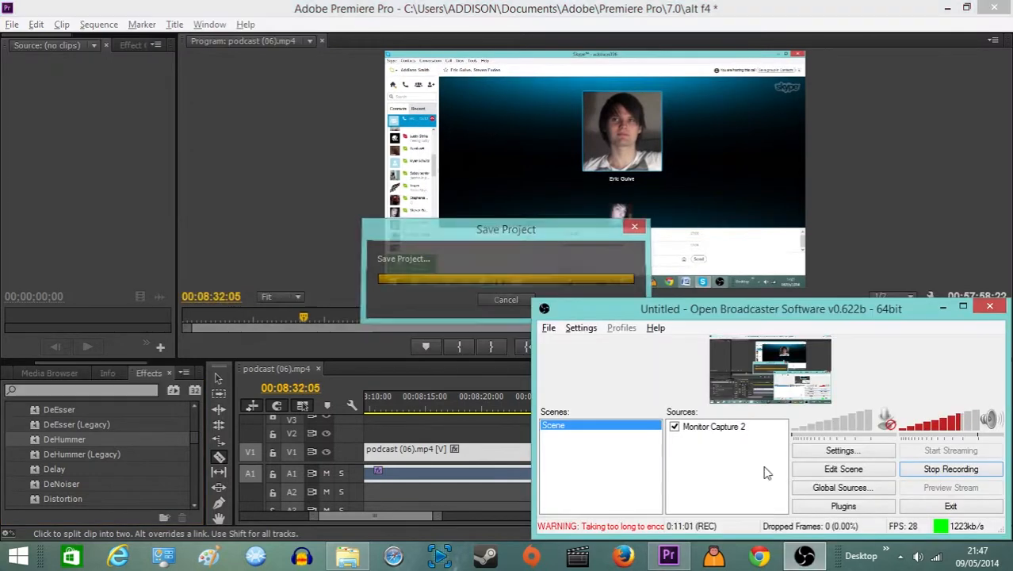
click(887, 422)
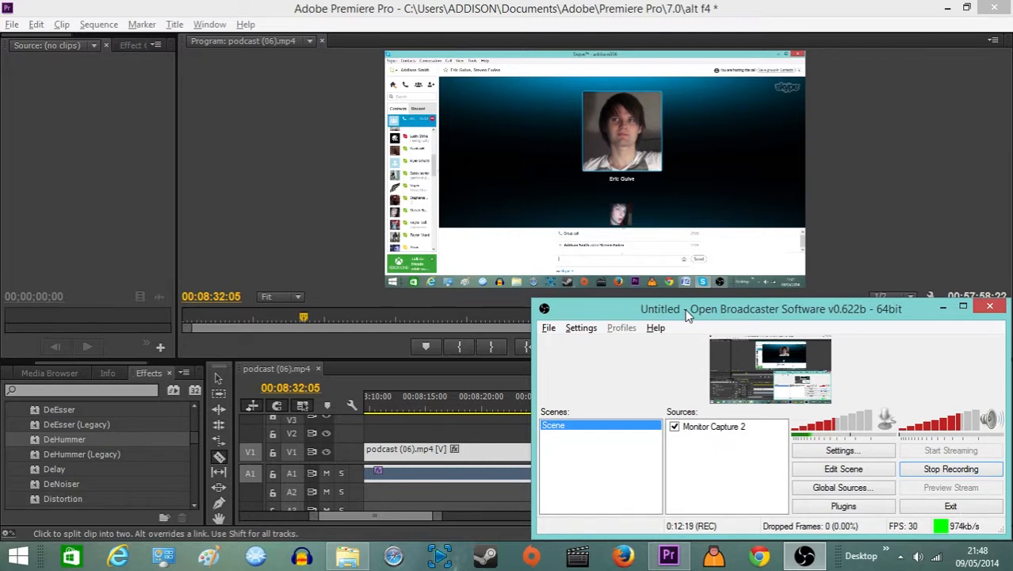
drag(687, 315, 440, 225)
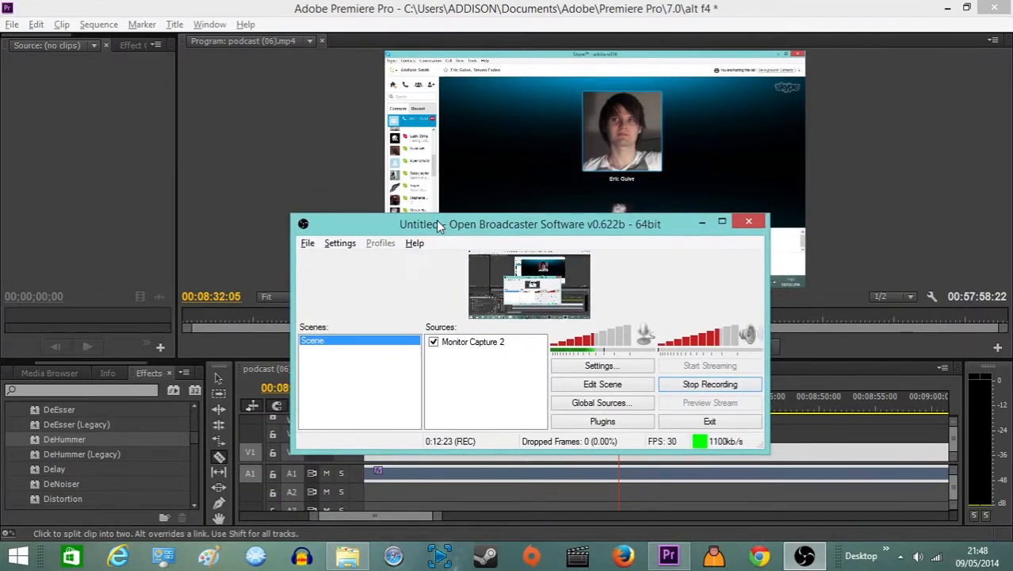